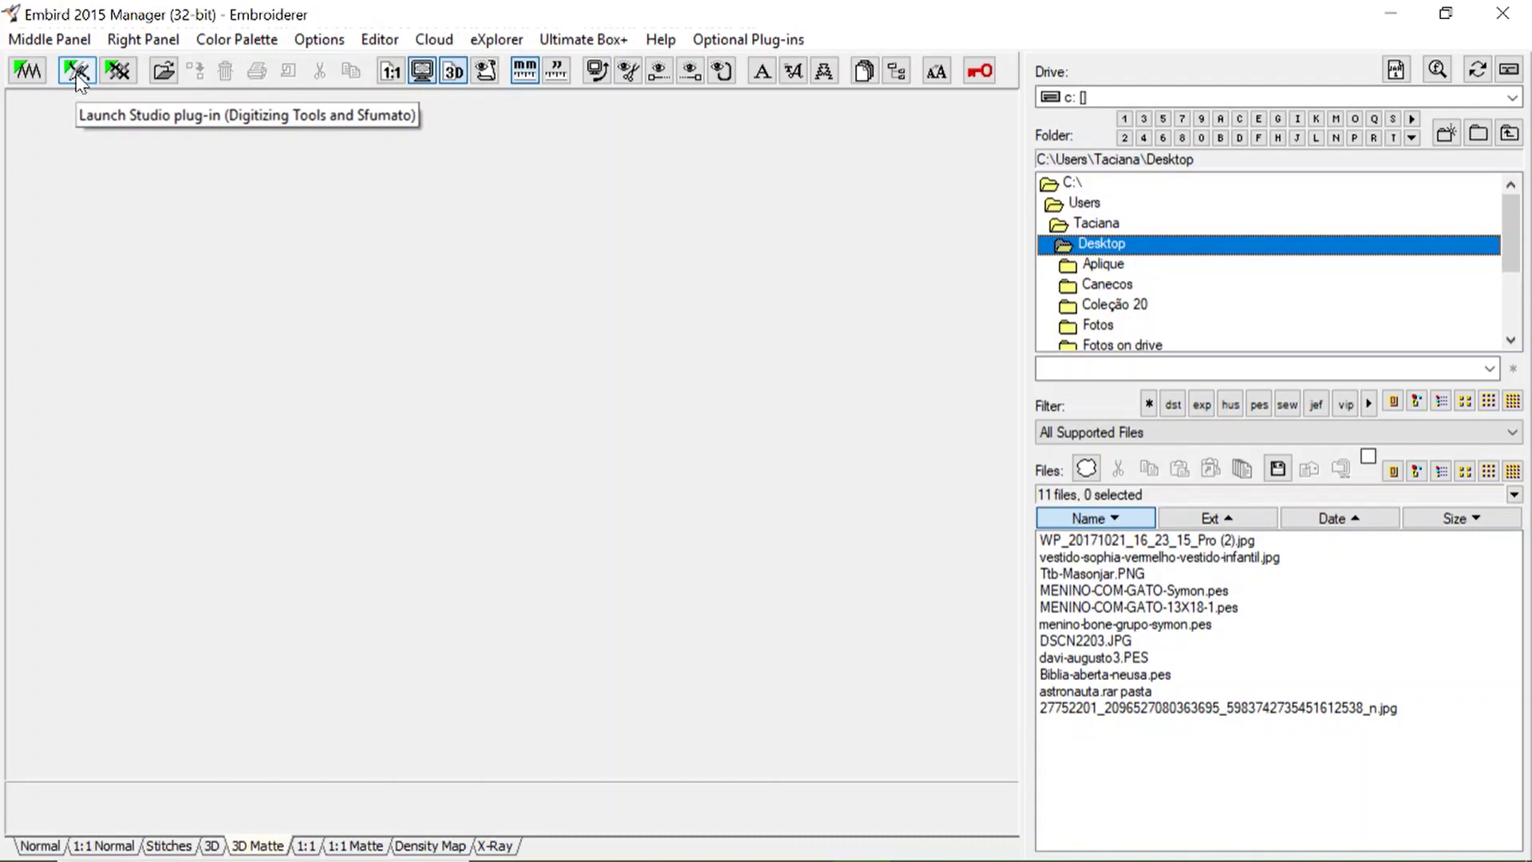
Launch the Studio plug-in and set the hoop to BabyLock ESE, Brother 8200 (large) 130 x 180 mm, rotated to landscape
left_click(77, 80)
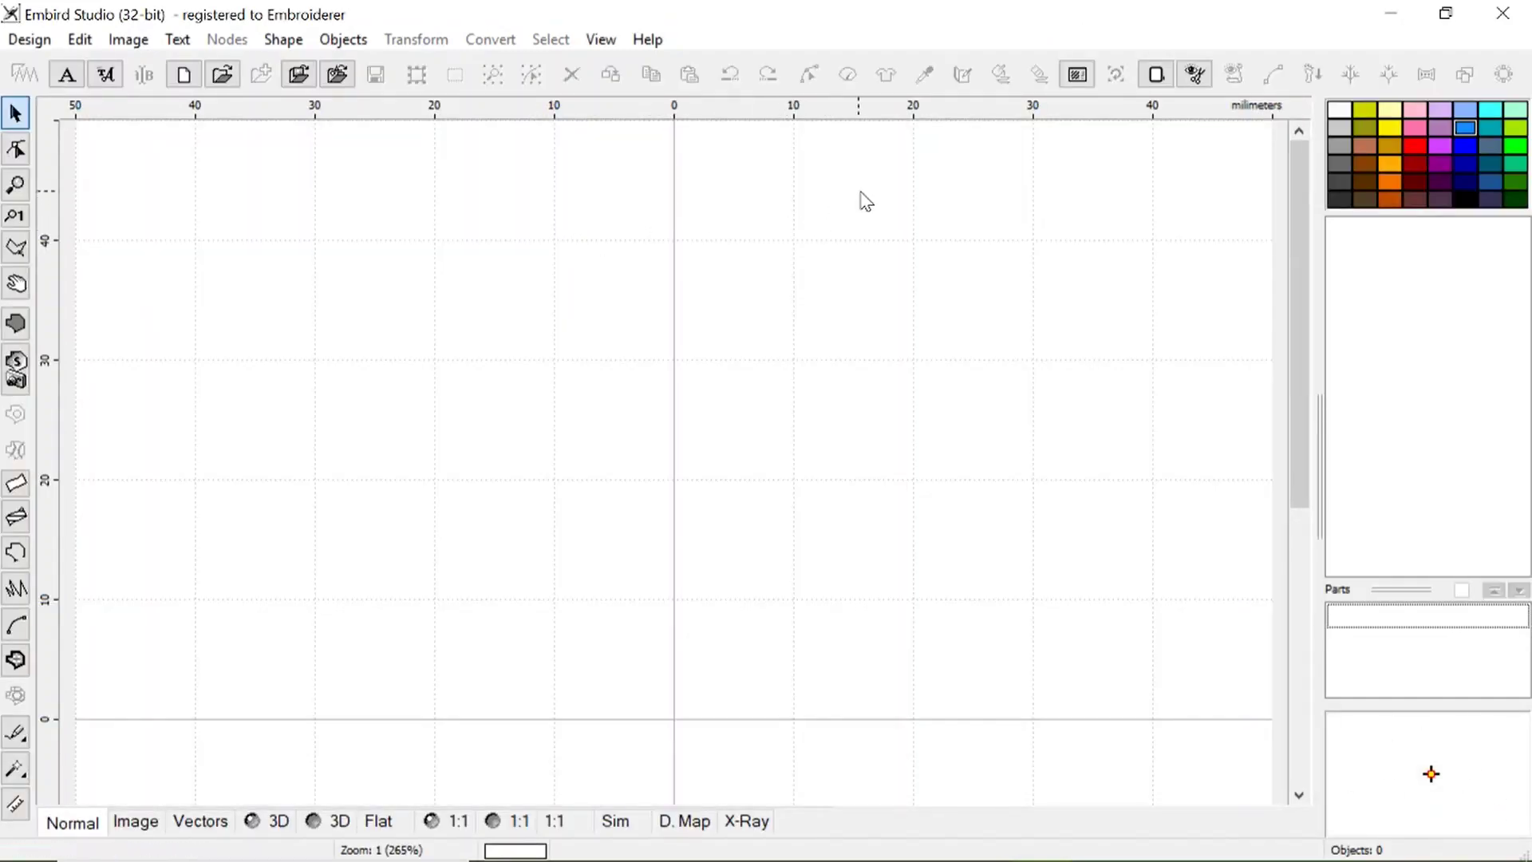
left_click(1157, 75)
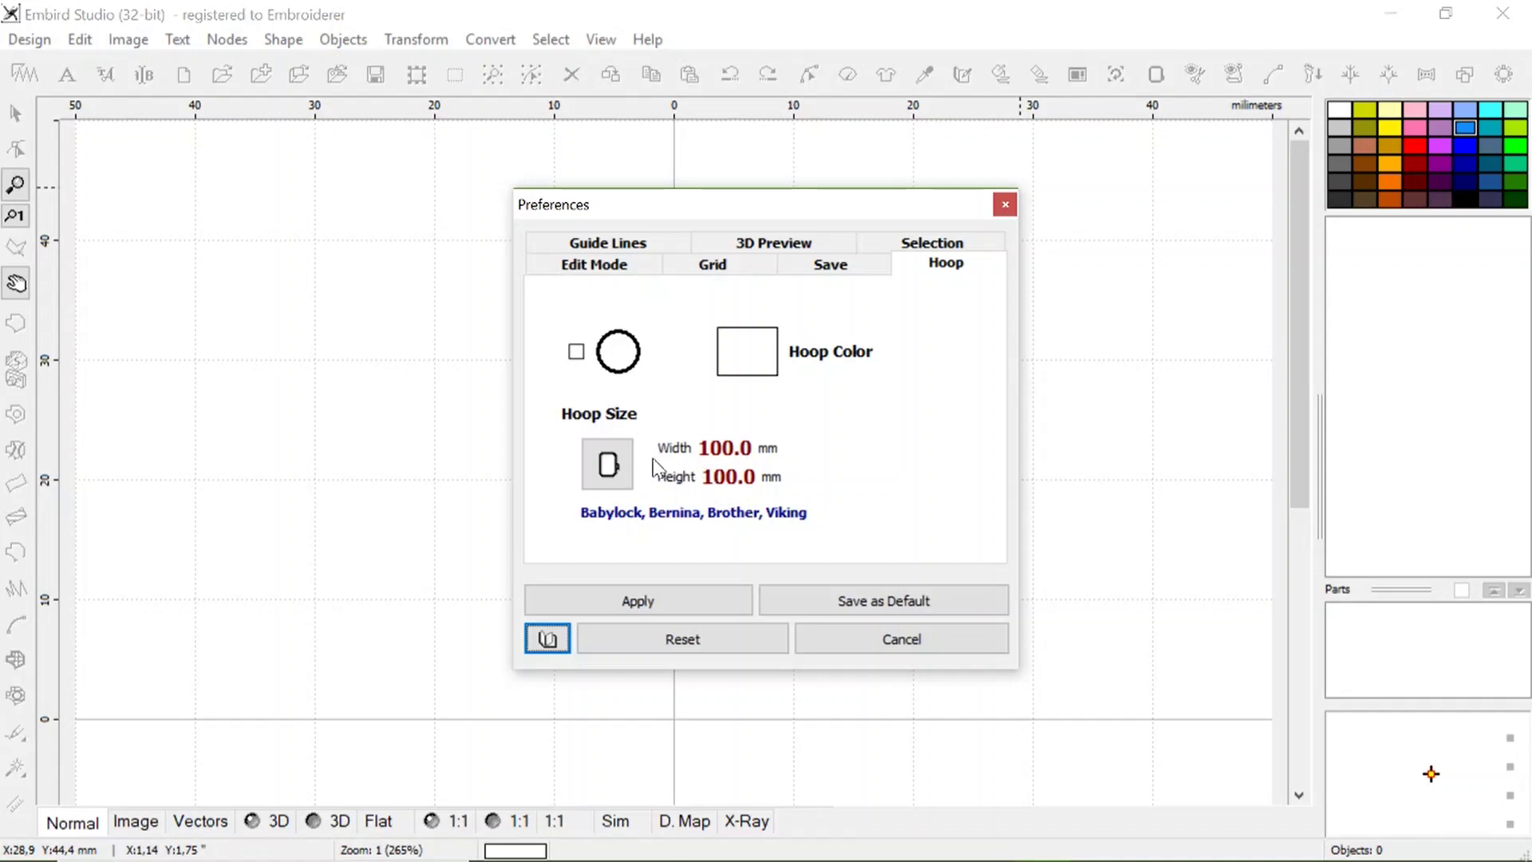
left_click(608, 464)
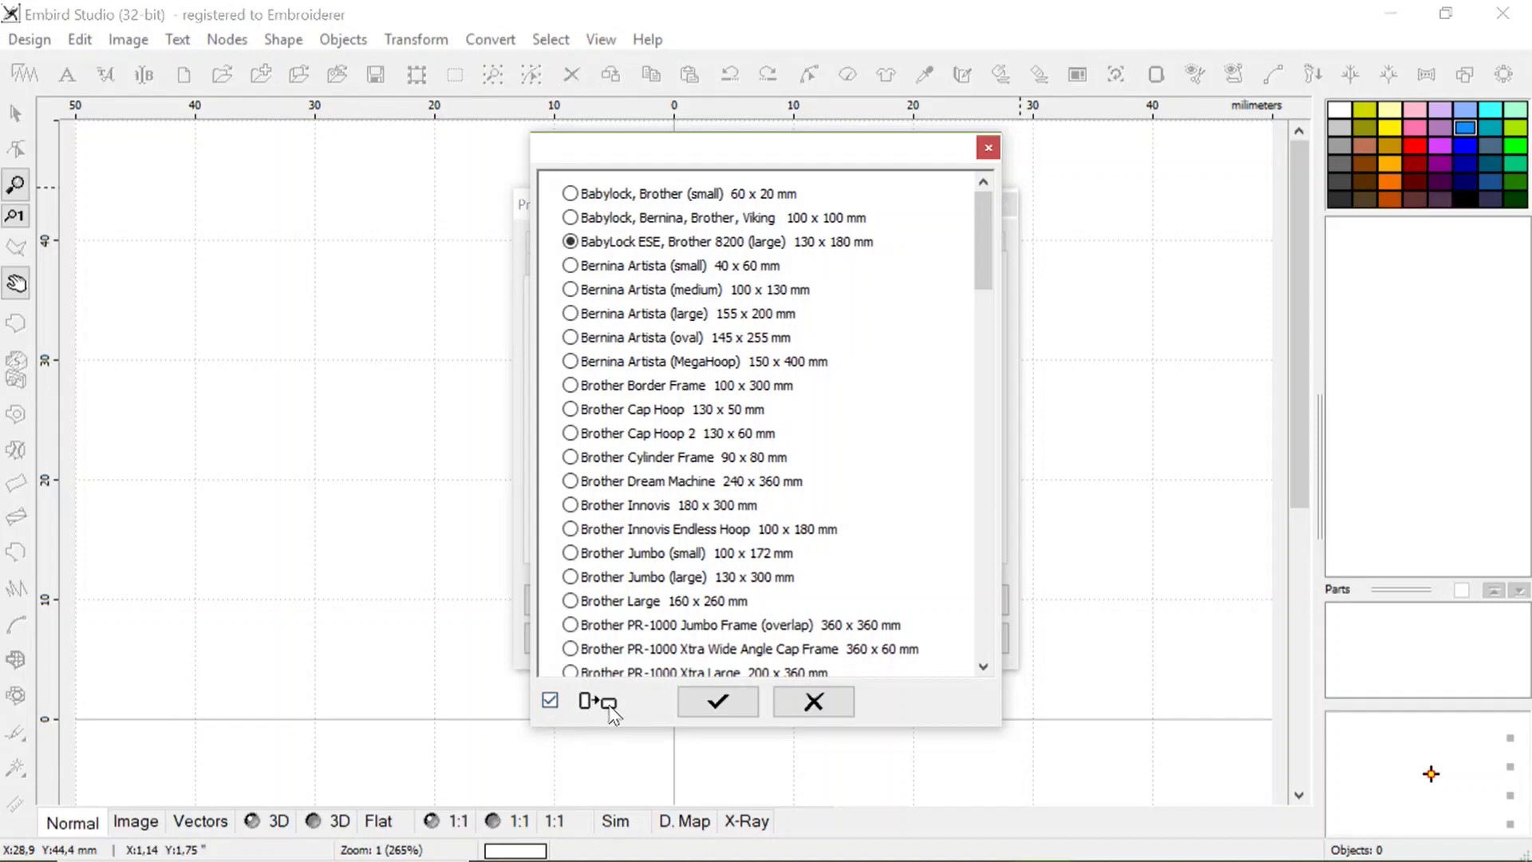
left_click(693, 707)
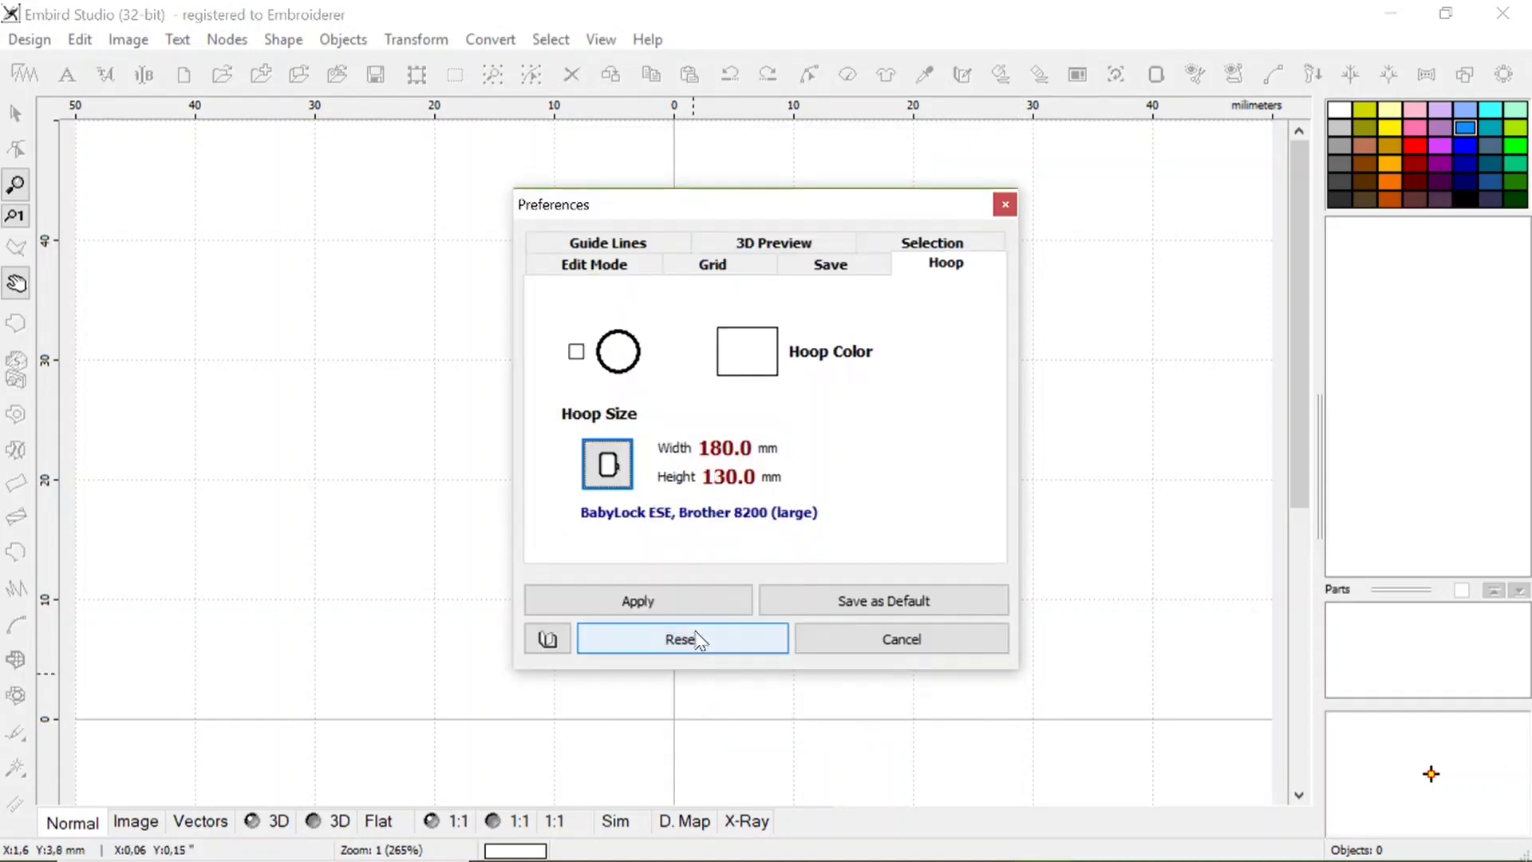
left_click(682, 601)
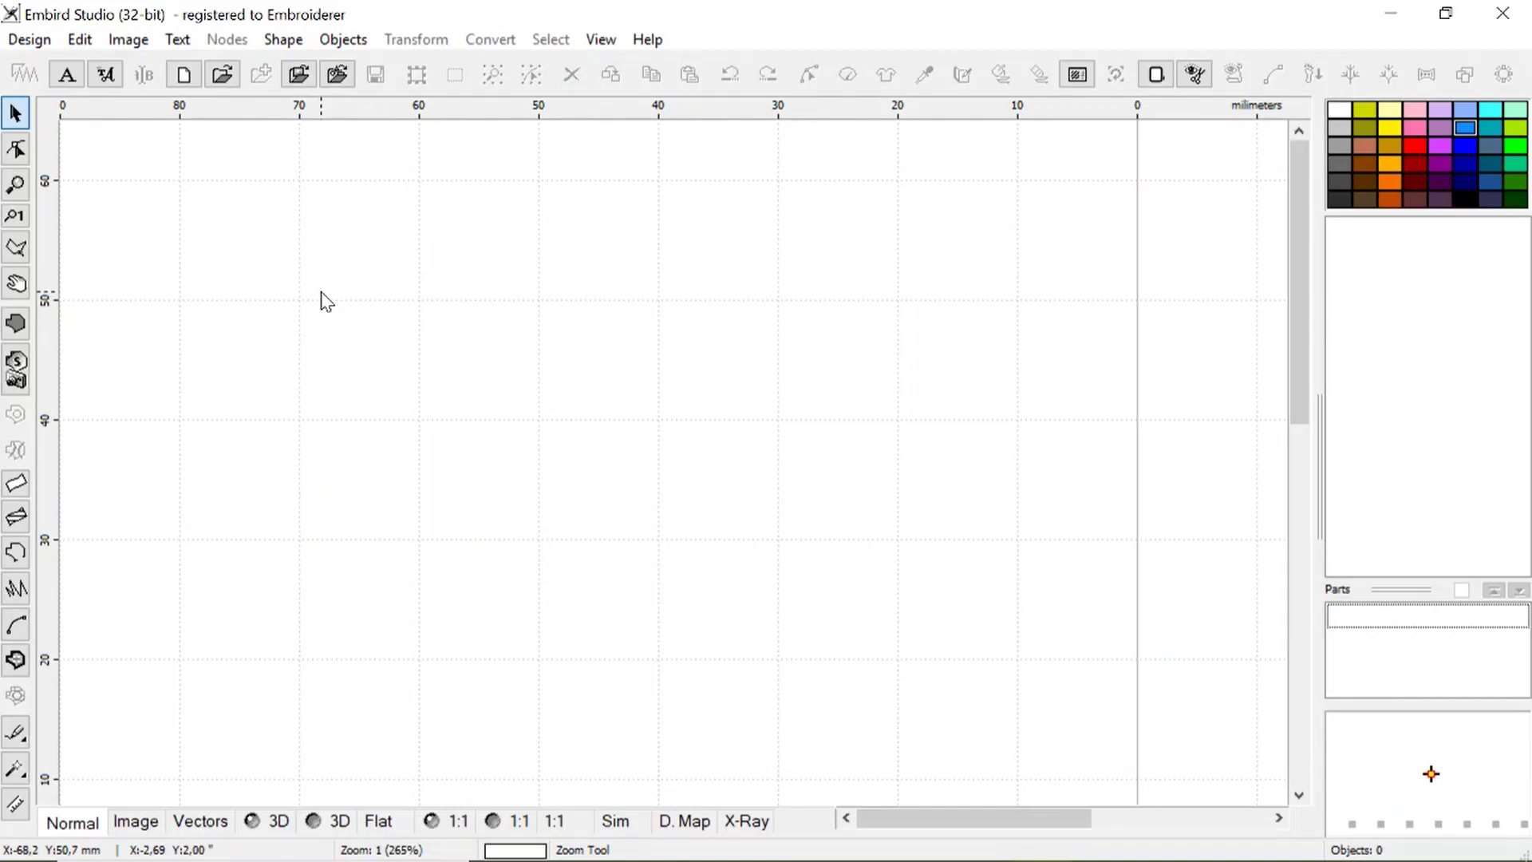
Examine the empty hoop area at several zoom levels, ending with its full width in view
left_click(20, 190)
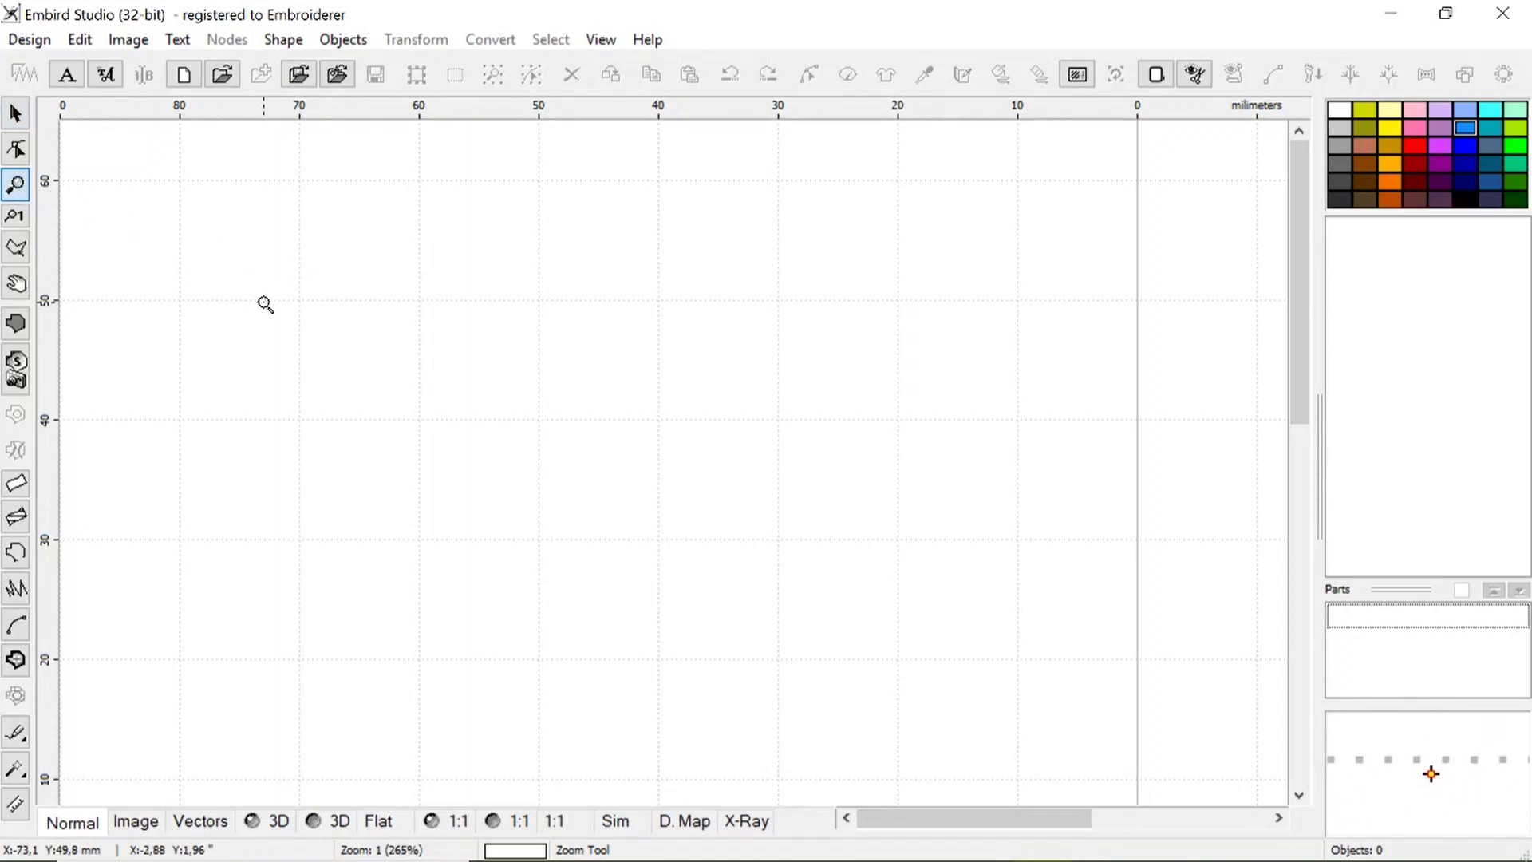
right_click(546, 439)
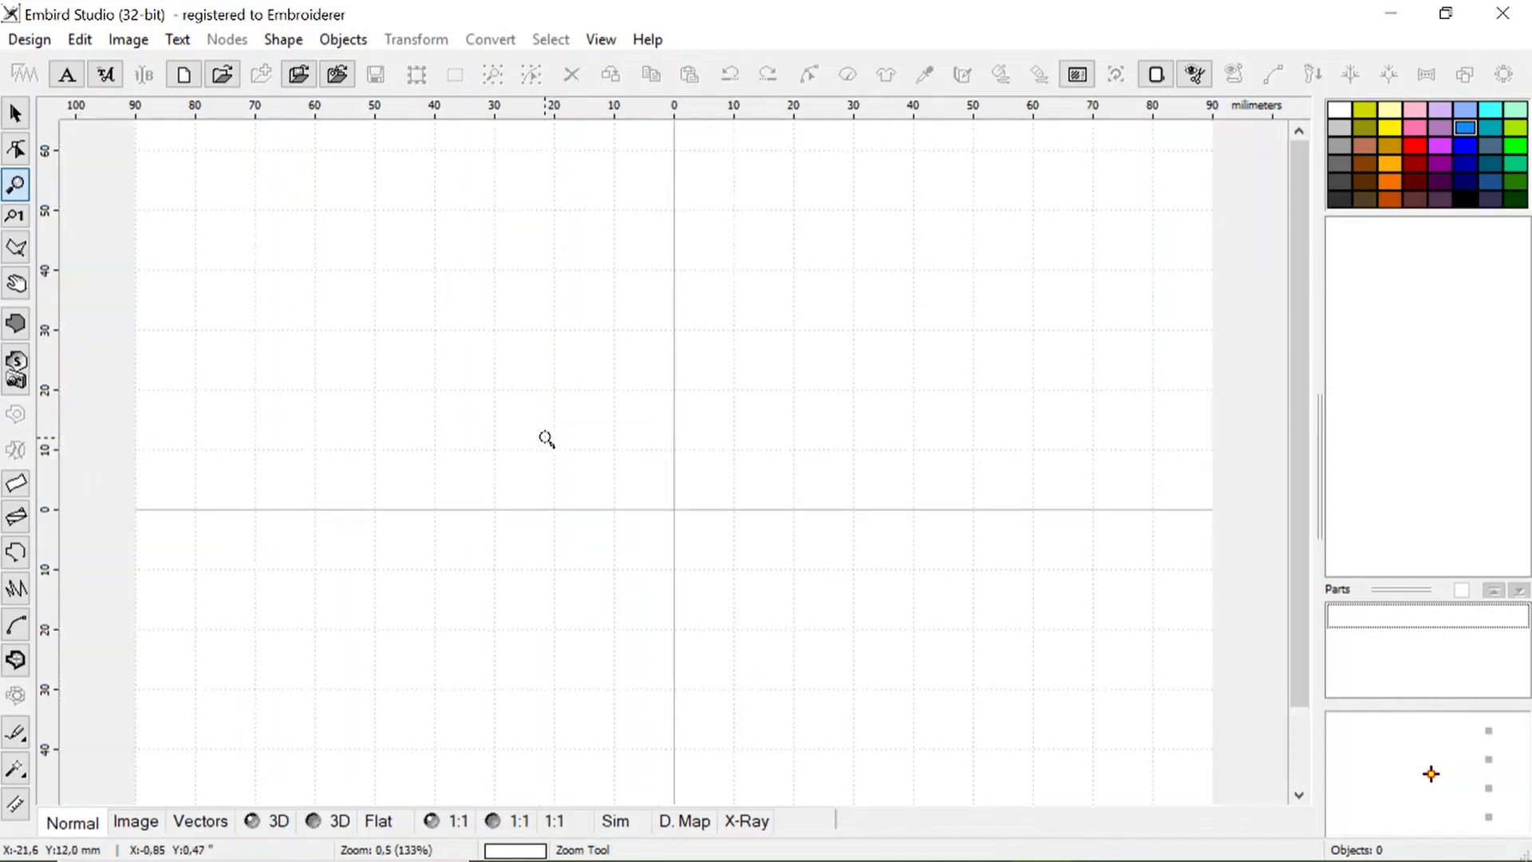
right_click(566, 456)
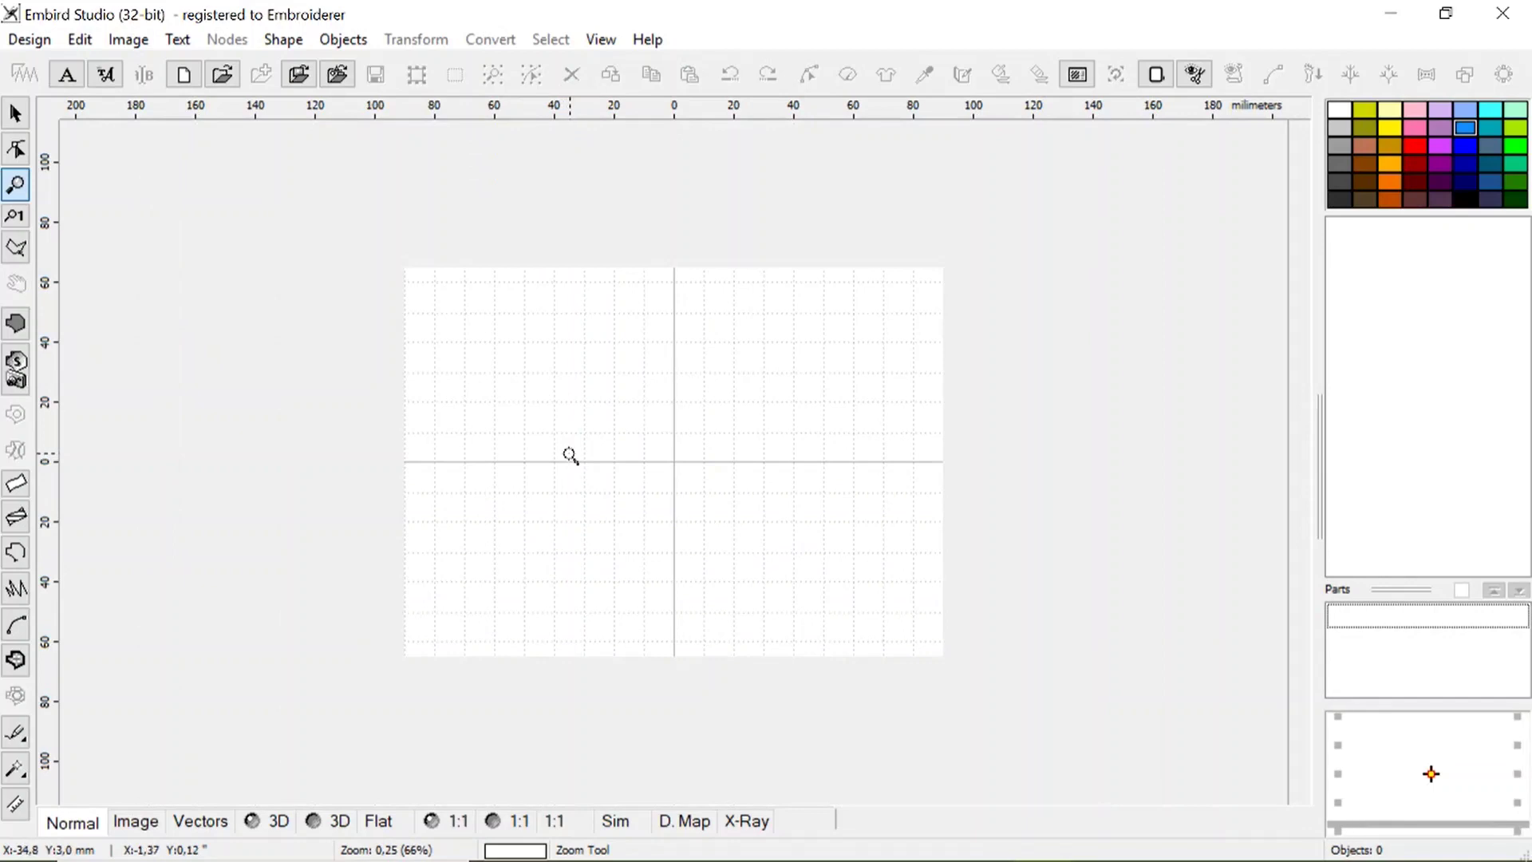
right_click(568, 454)
left_click(619, 460)
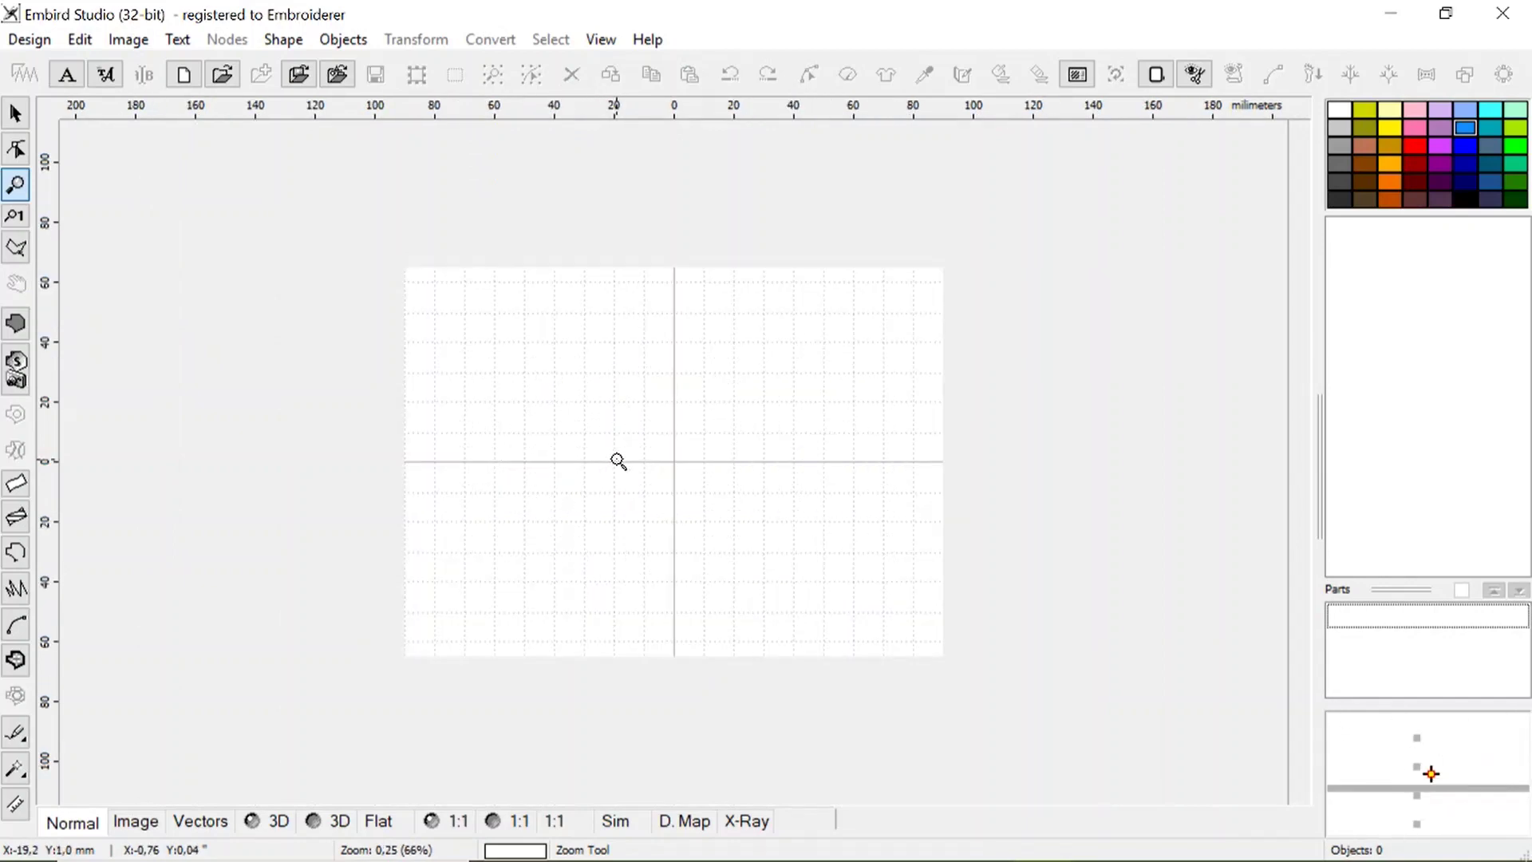
left_click(618, 460)
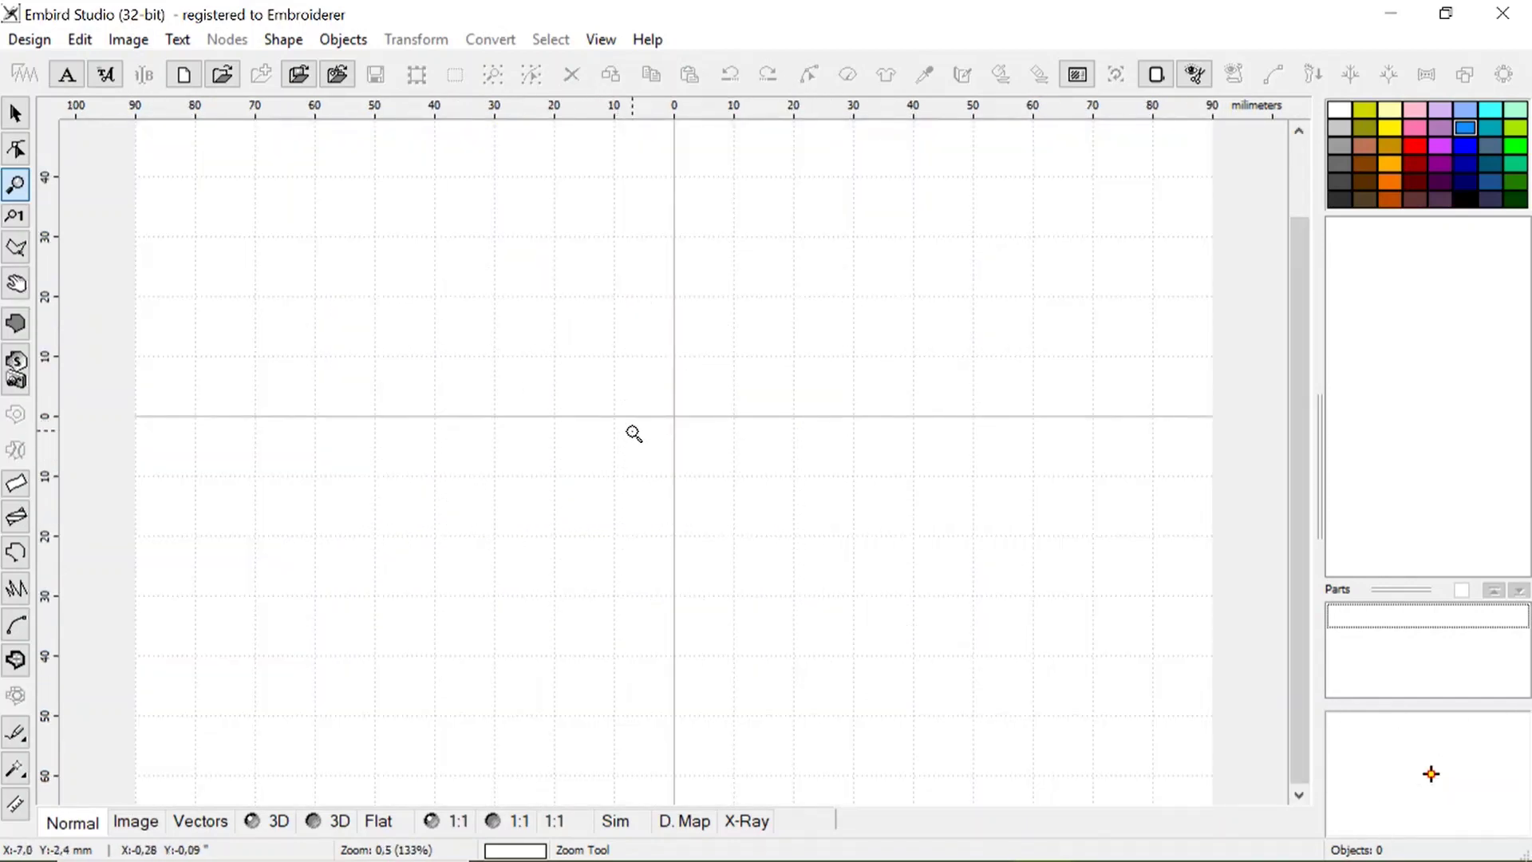
left_click(633, 434)
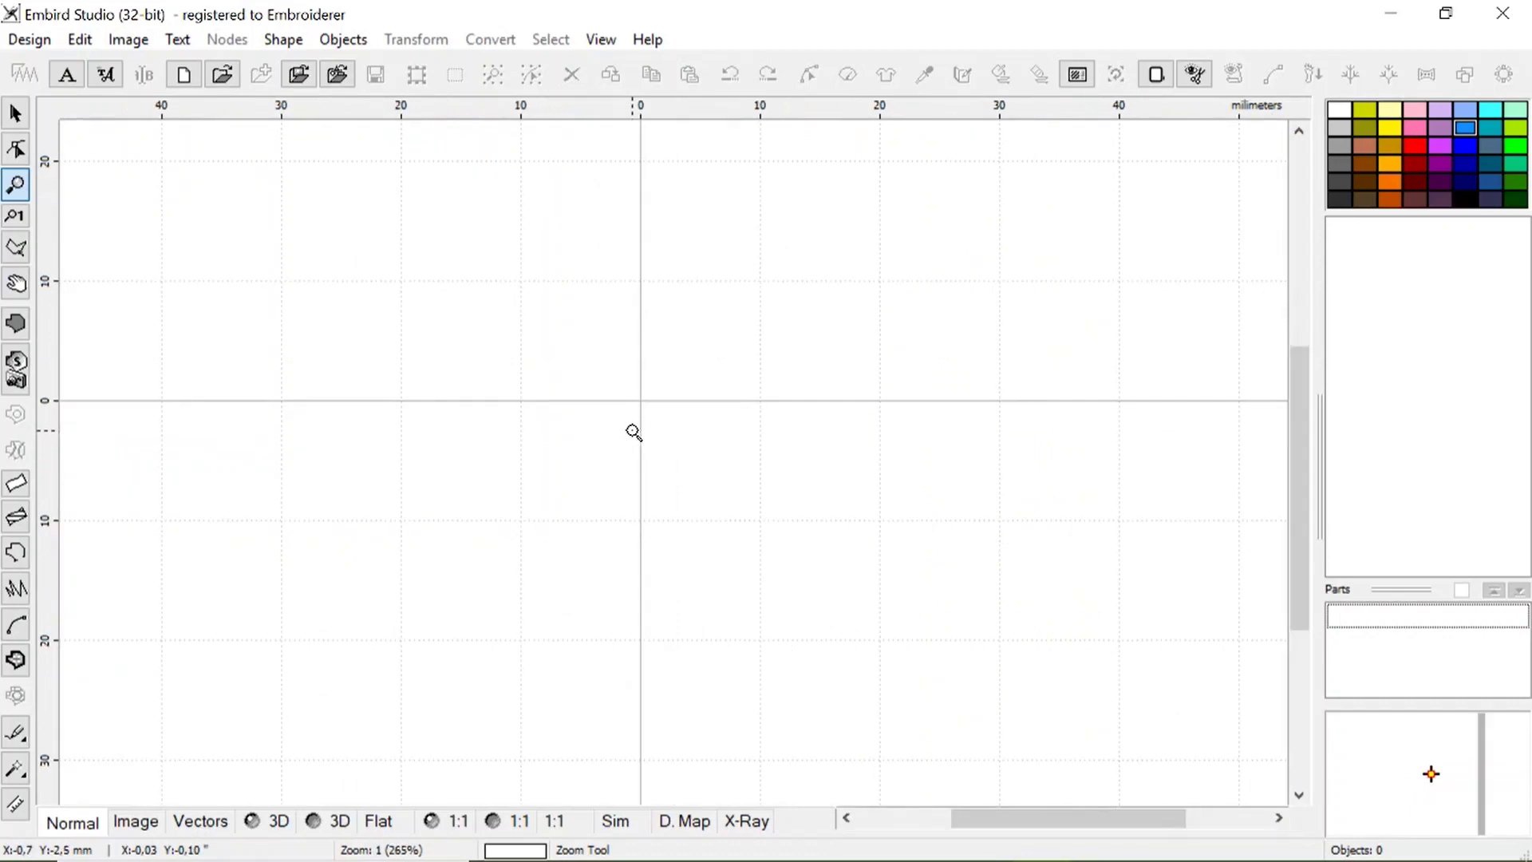
right_click(633, 434)
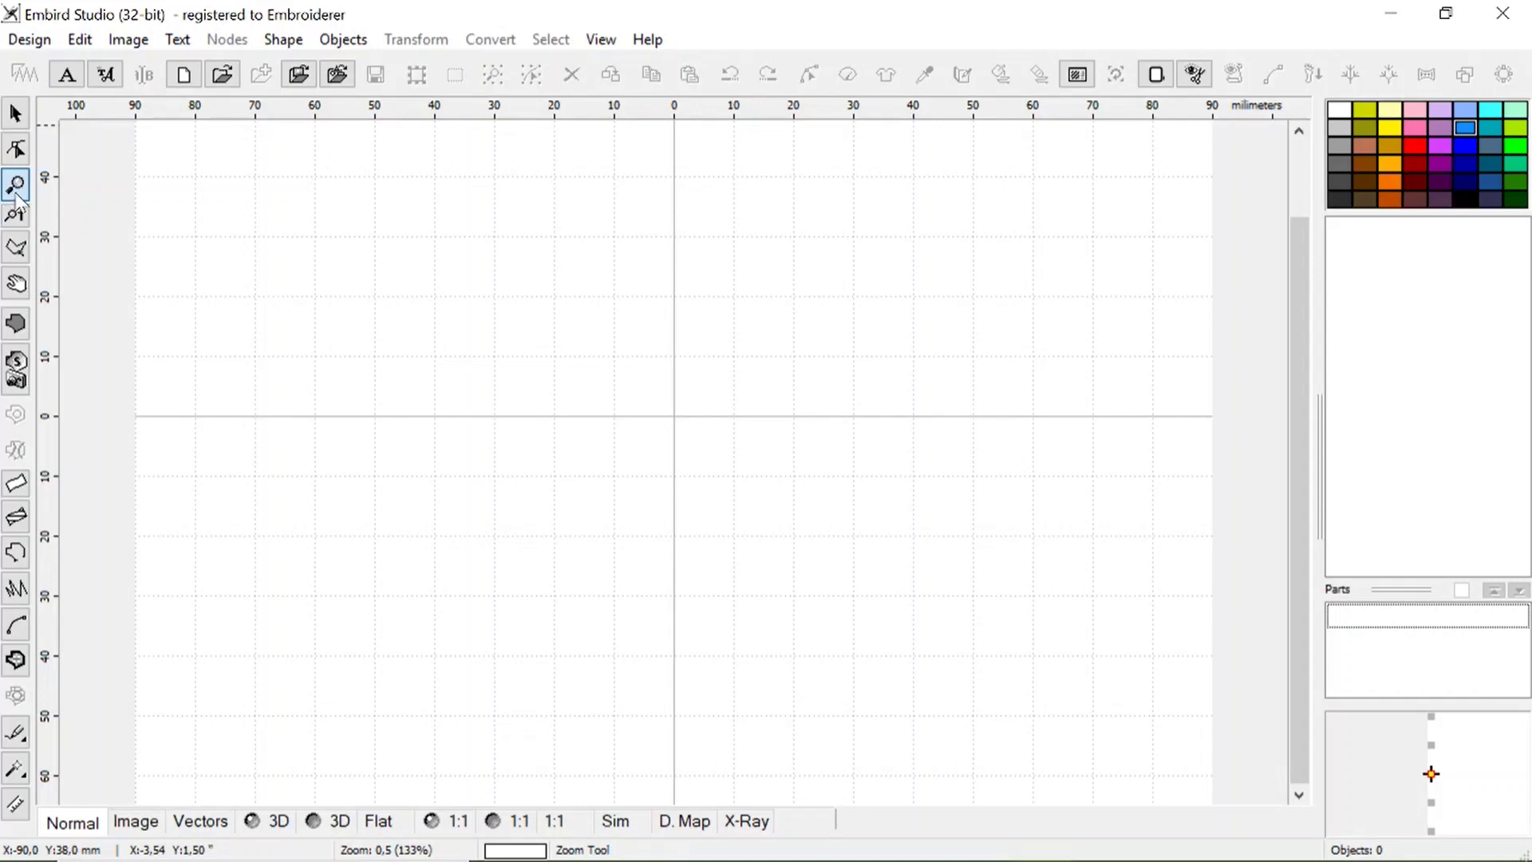
left_click(24, 121)
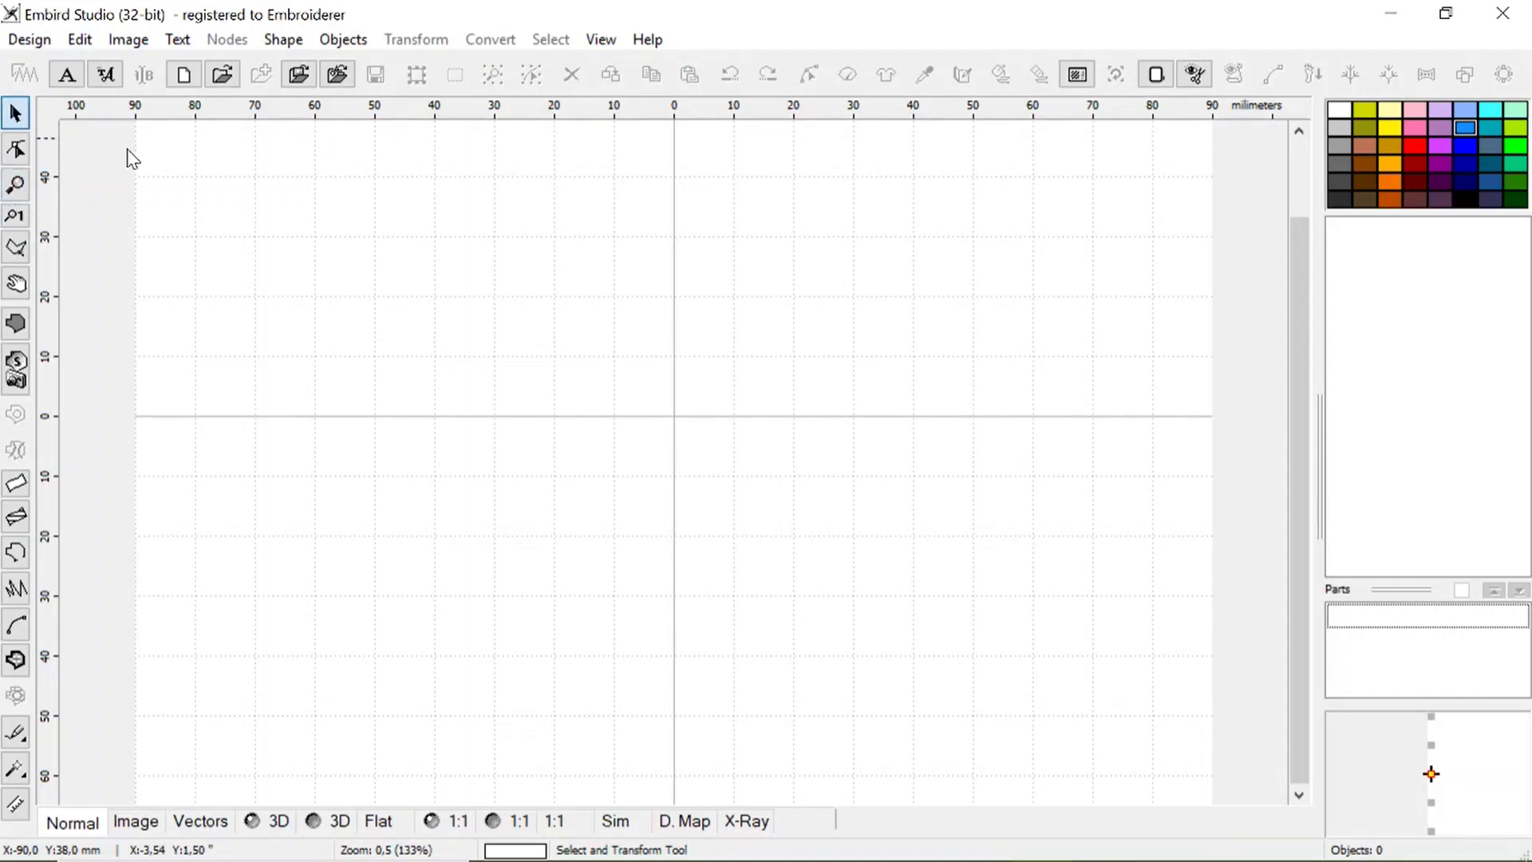
Add a text object near the hoop's left edge, just below the horizontal centre line, and enter the person's first name
left_click(177, 41)
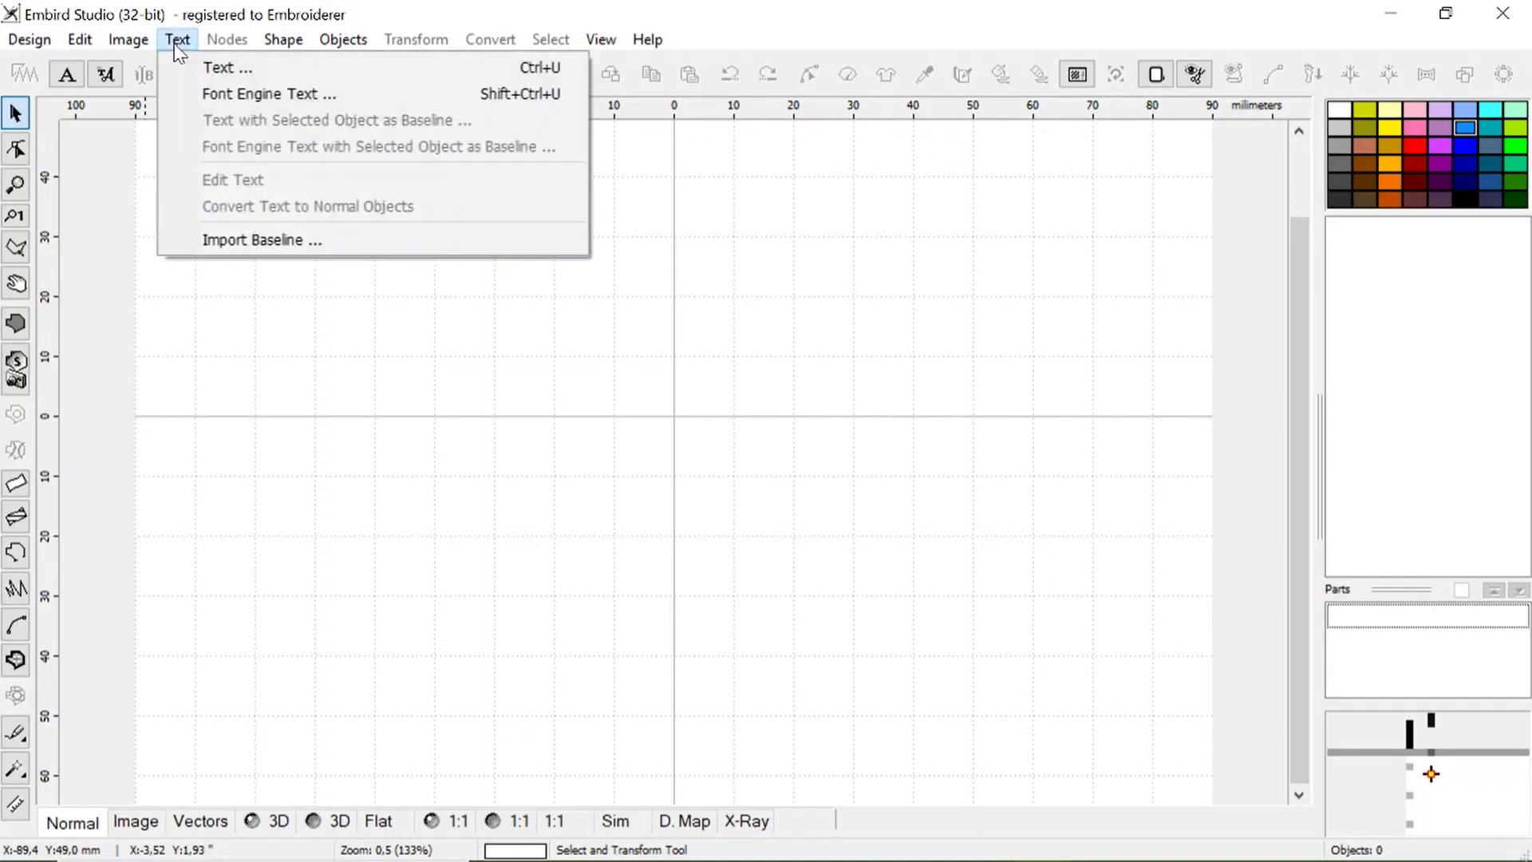
left_click(226, 70)
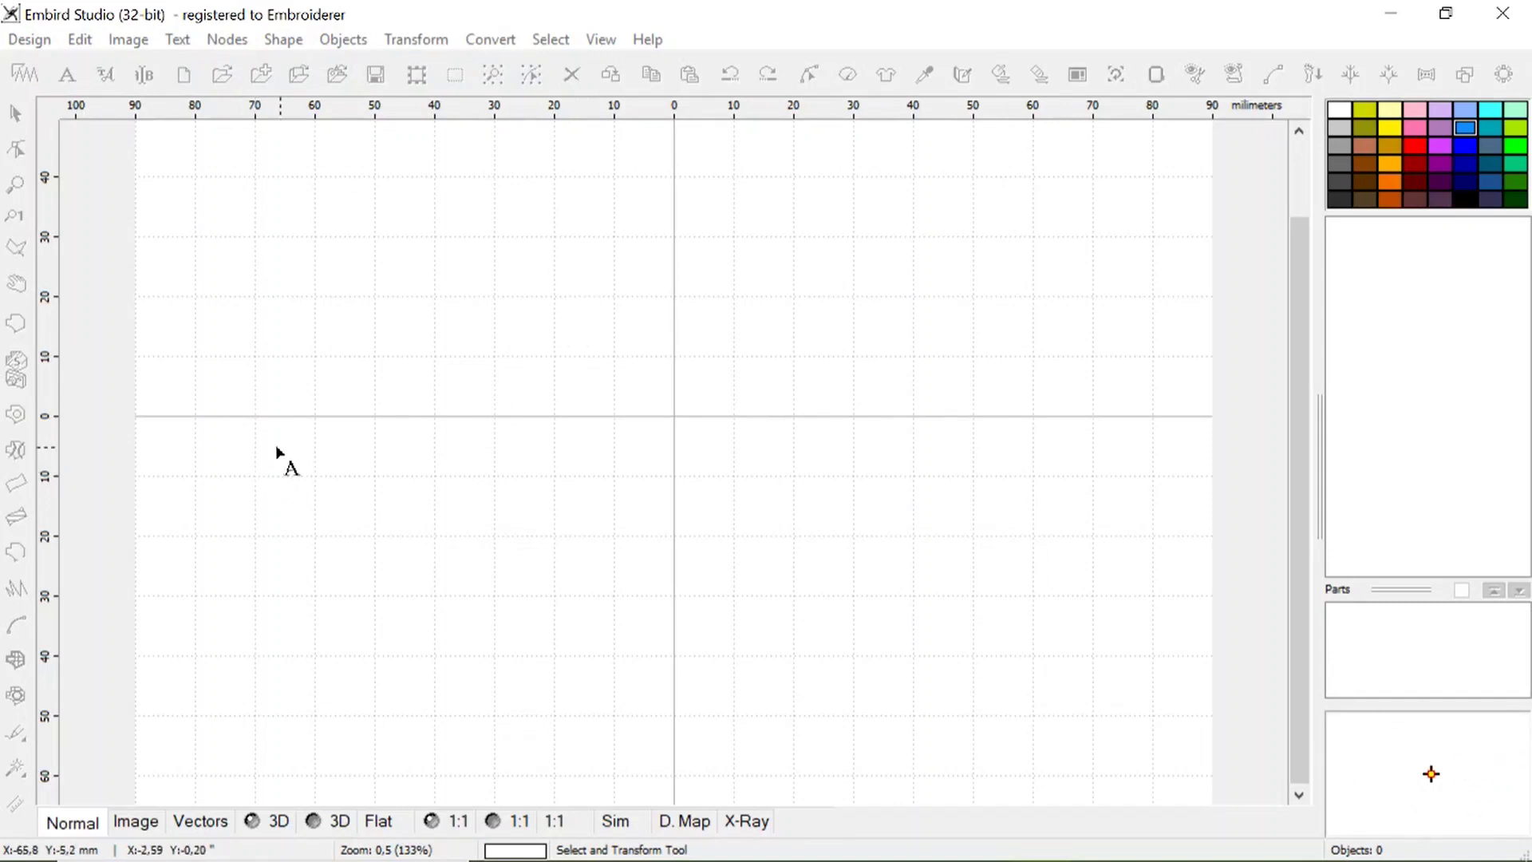
left_click(256, 463)
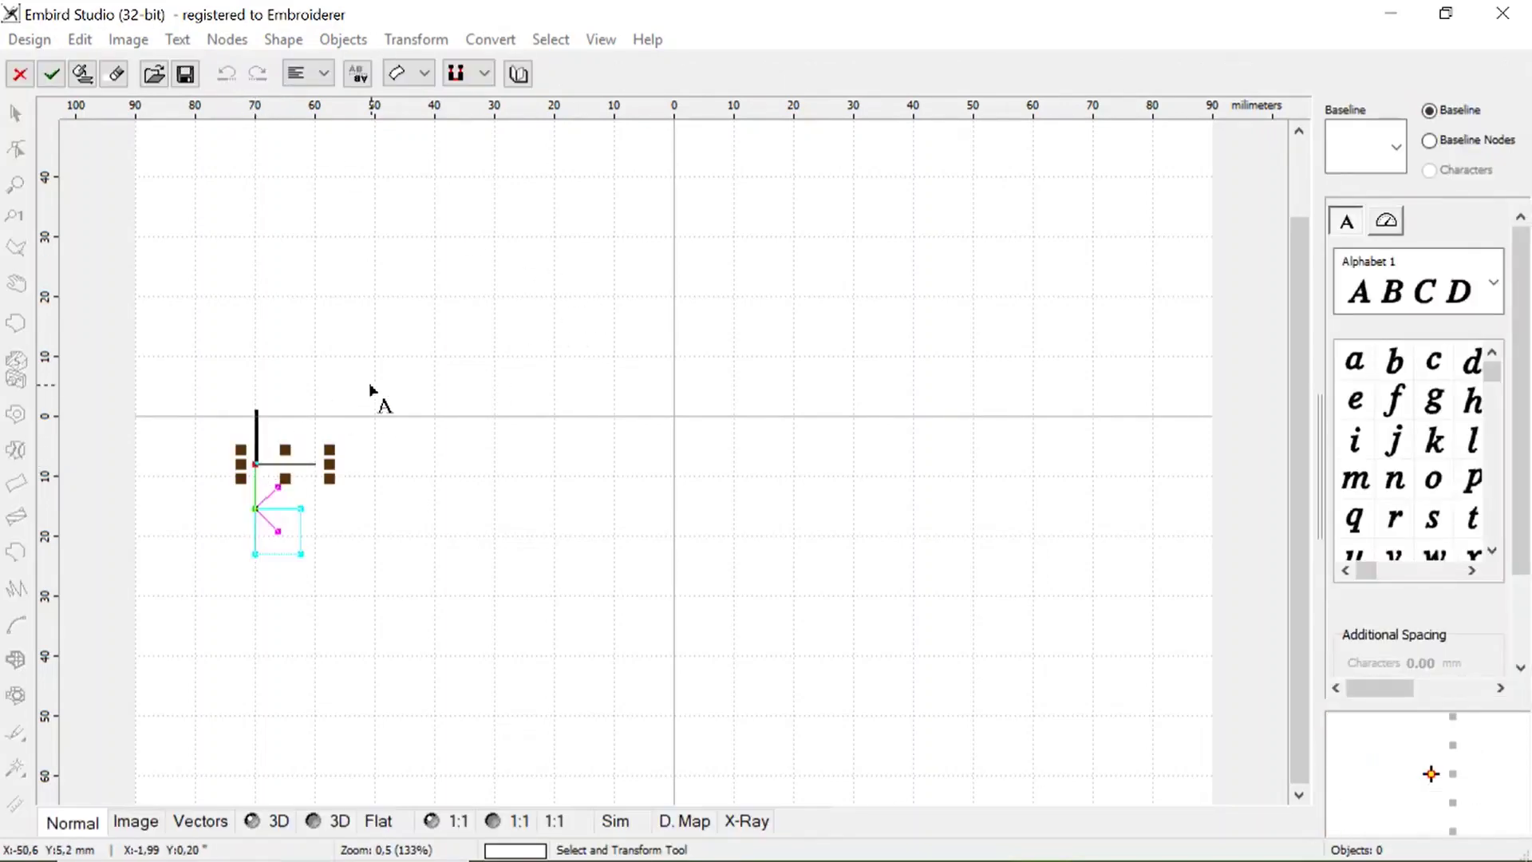
type("A")
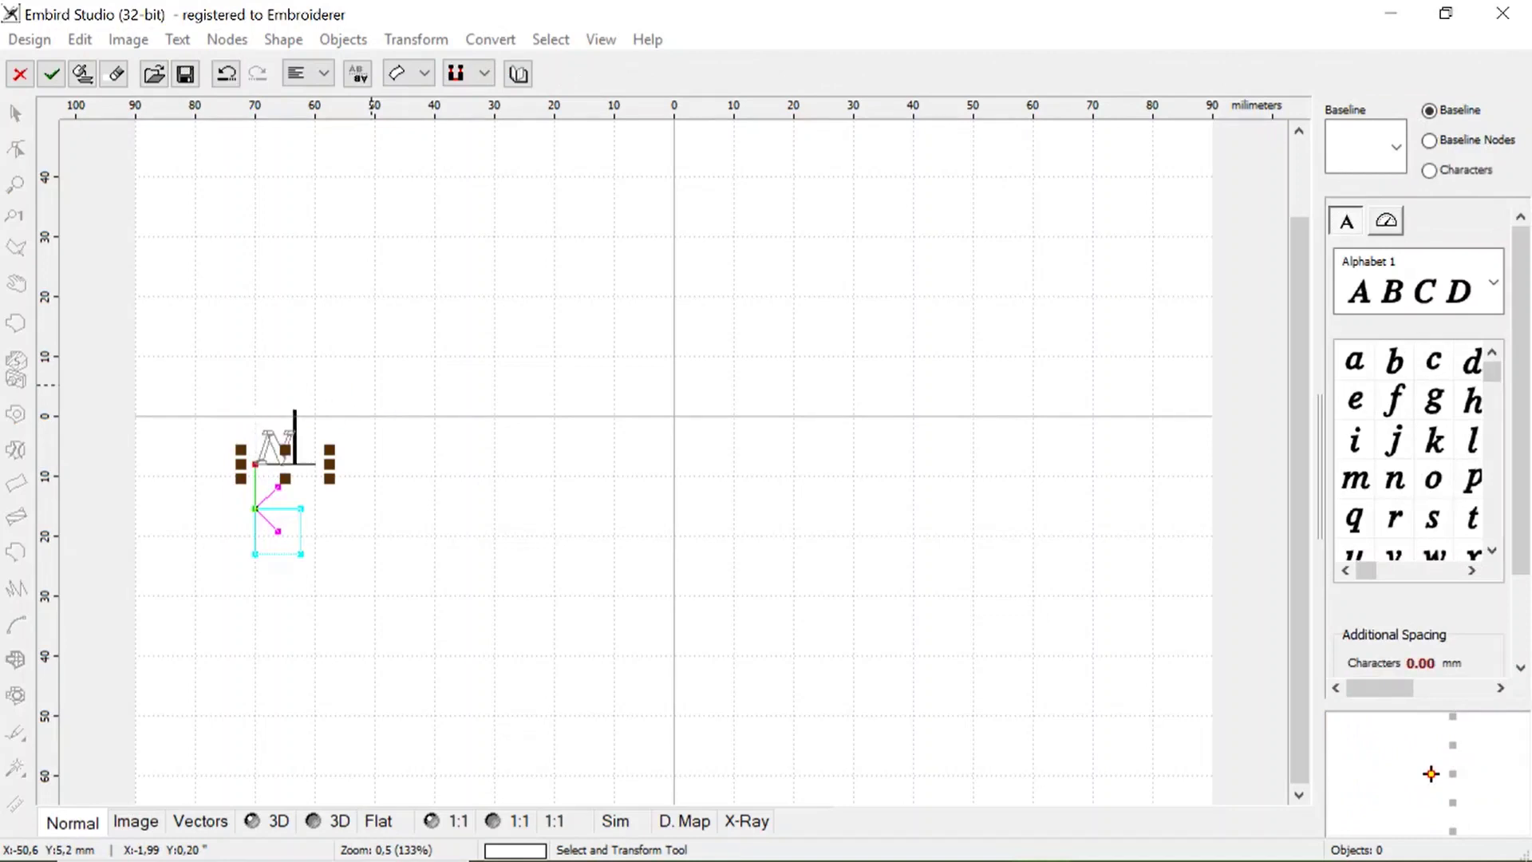
type("eusa")
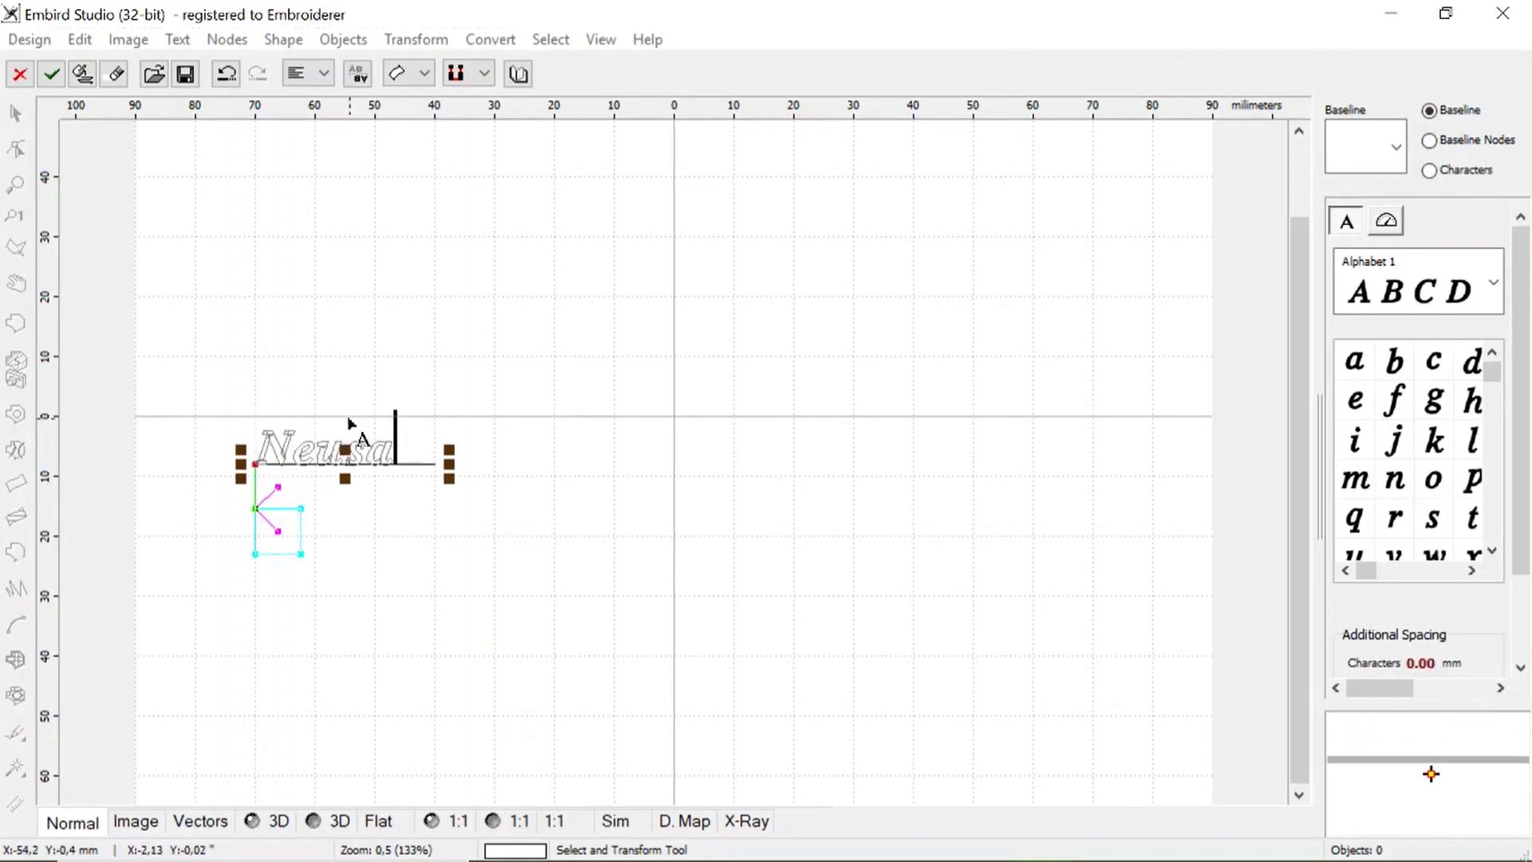
Change the lettering font to Alphabet_38 and create the text
left_click(1438, 292)
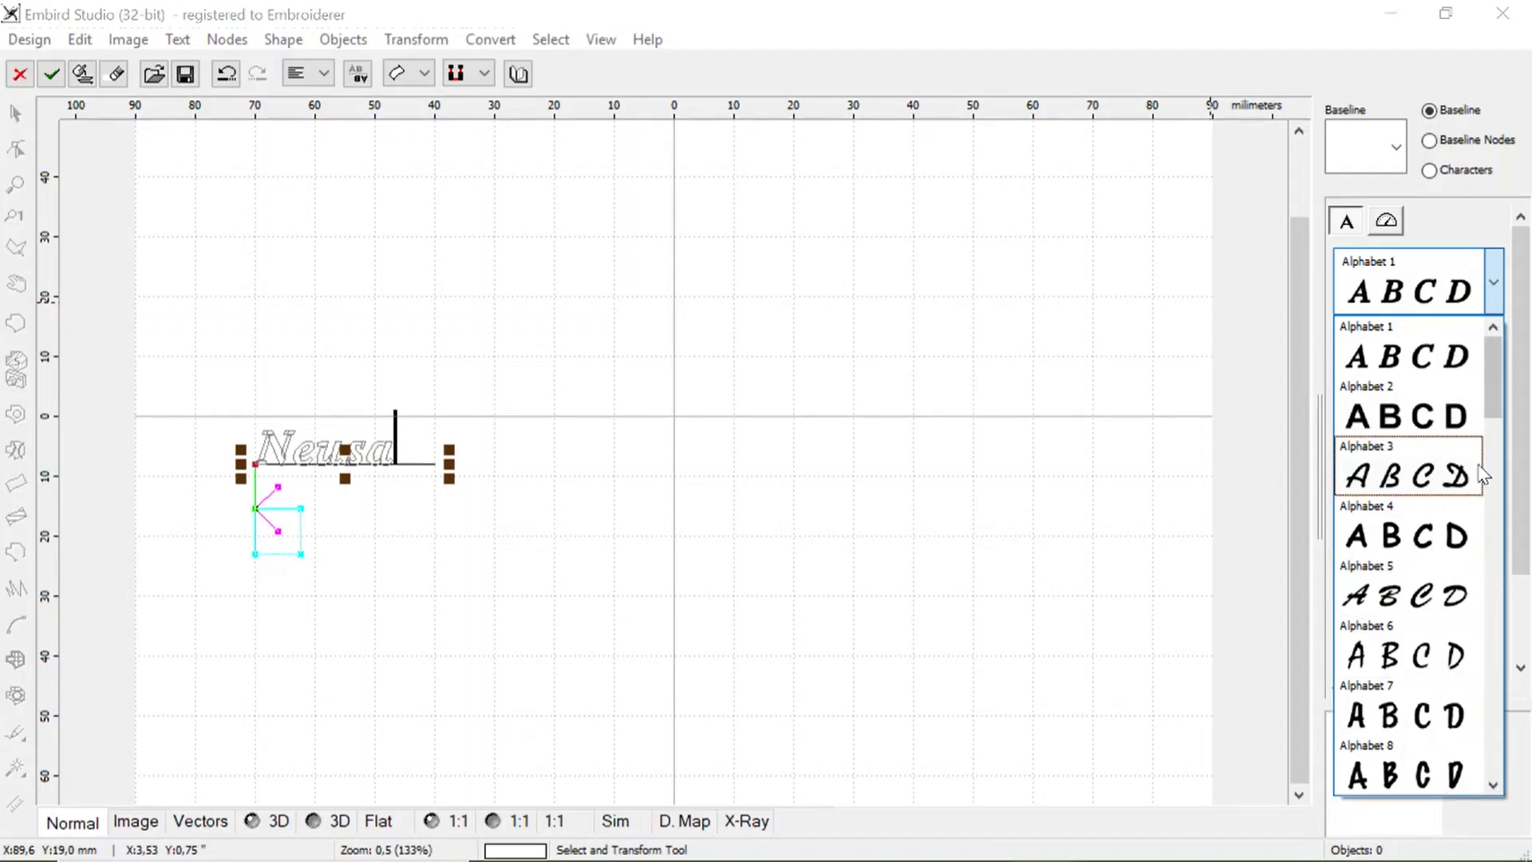
left_click_drag(1497, 391, 1492, 716)
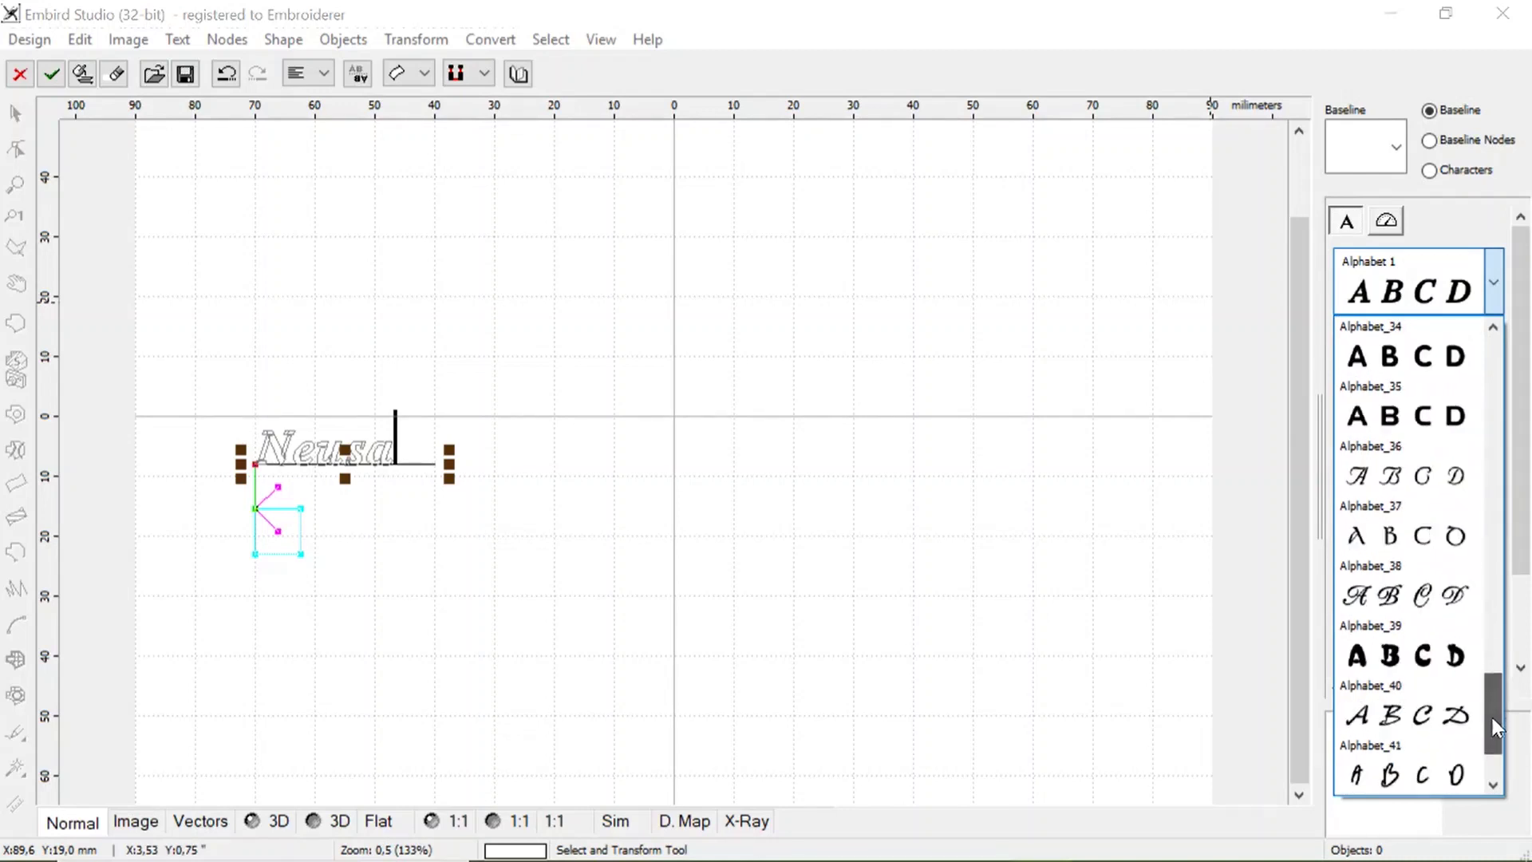
left_click(1396, 602)
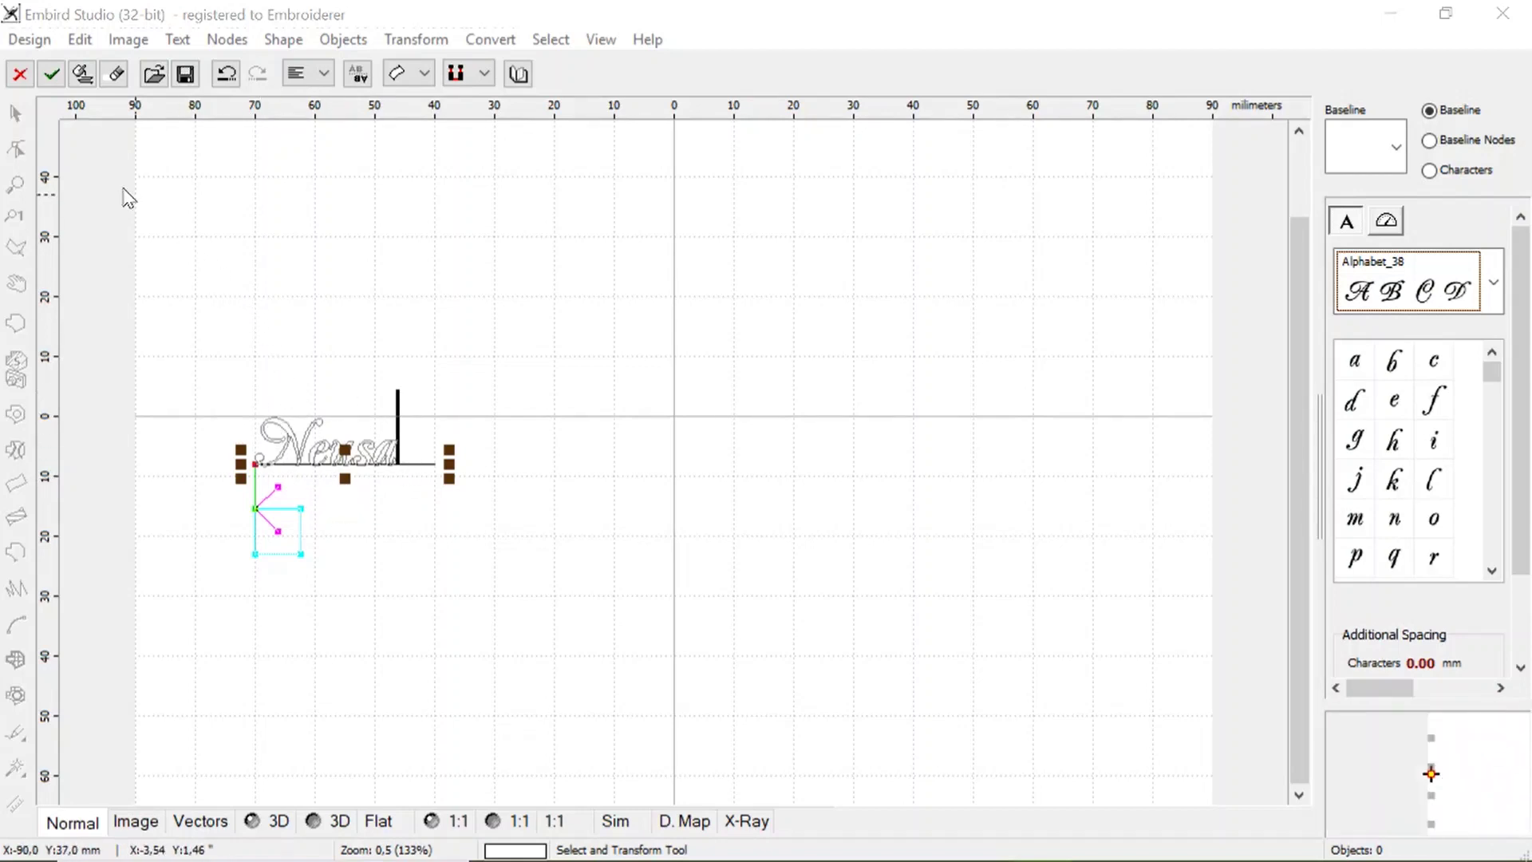
left_click(52, 75)
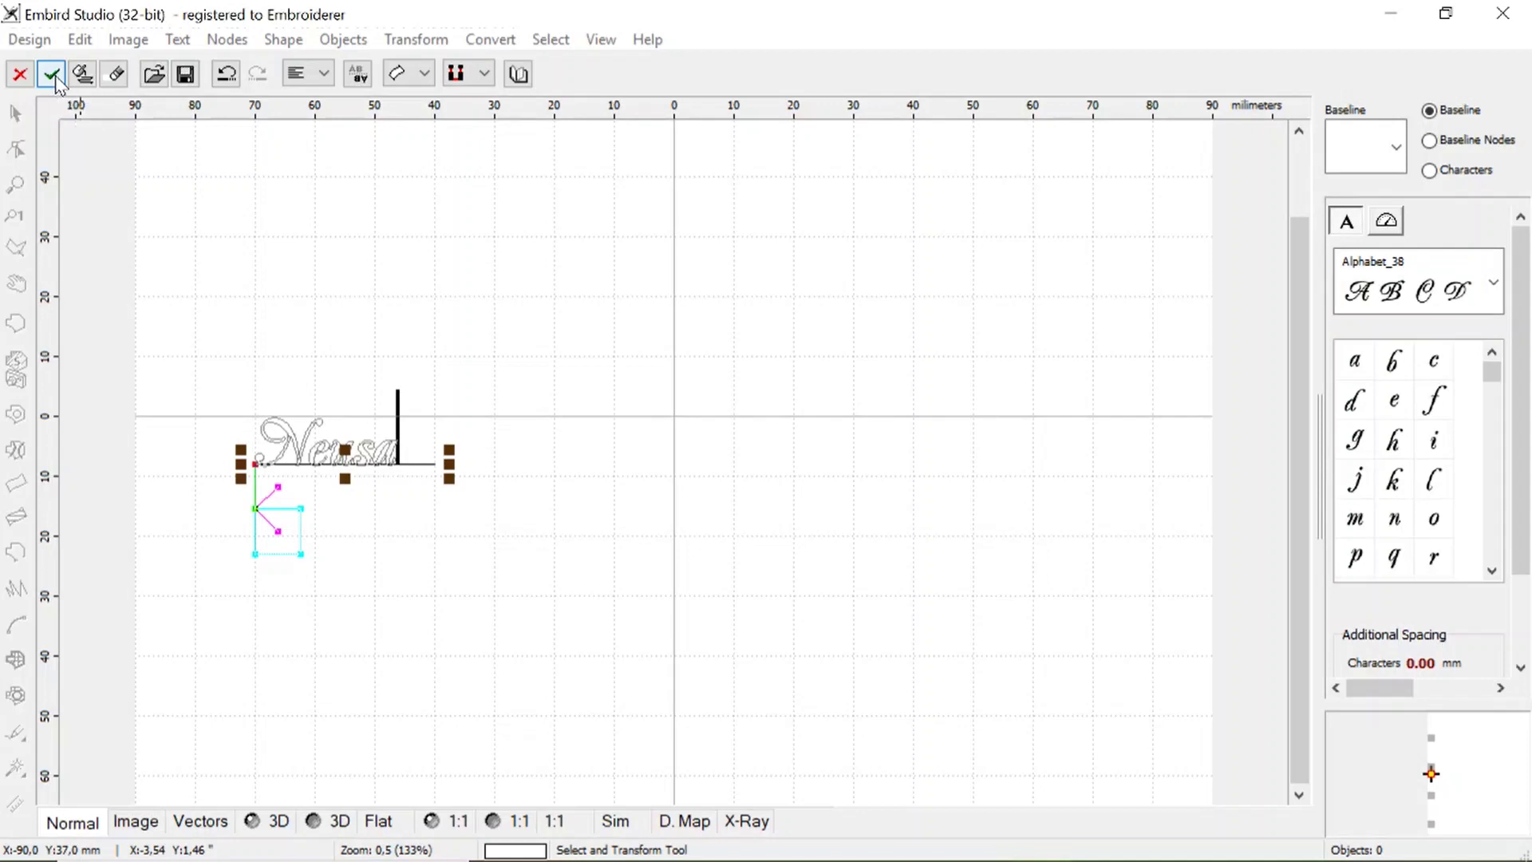
left_click(58, 86)
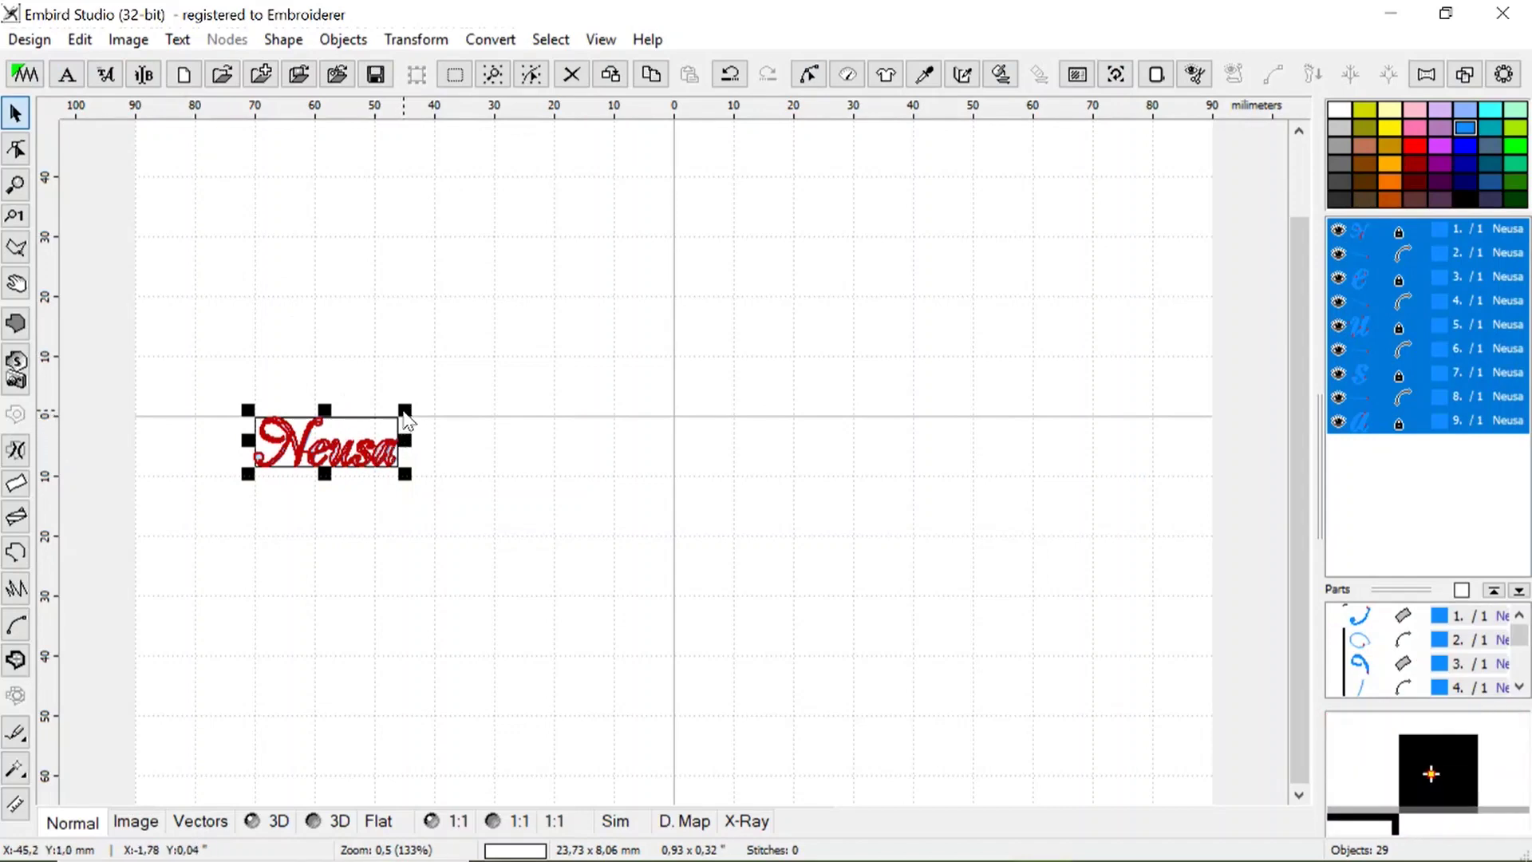
Enlarge the name to about 168.8 x 57.35 mm and centre it in the hoop
left_click_drag(404, 411, 1263, 322)
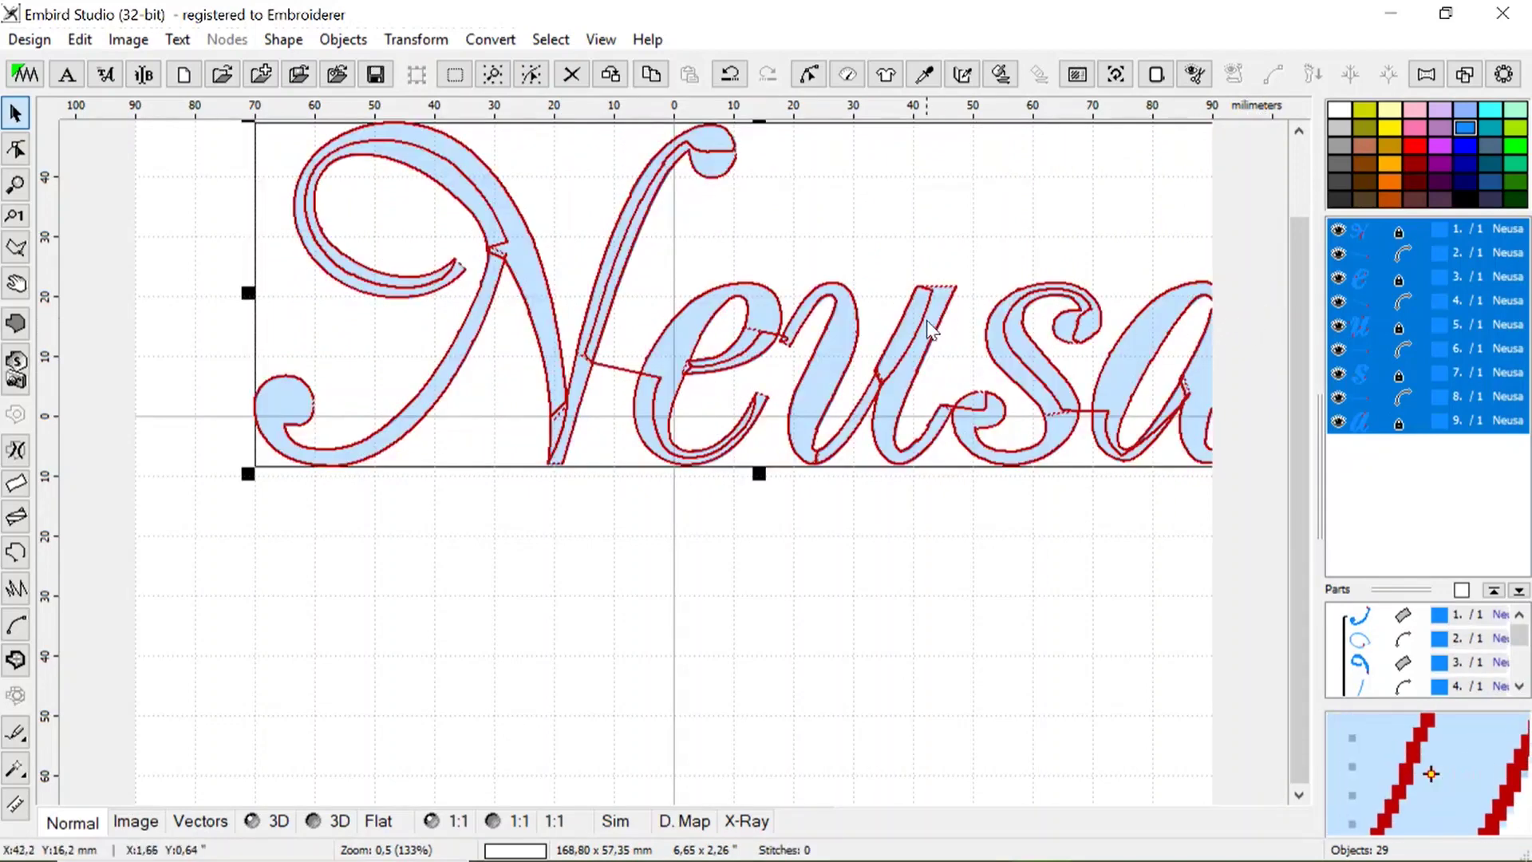
left_click_drag(871, 354, 815, 353)
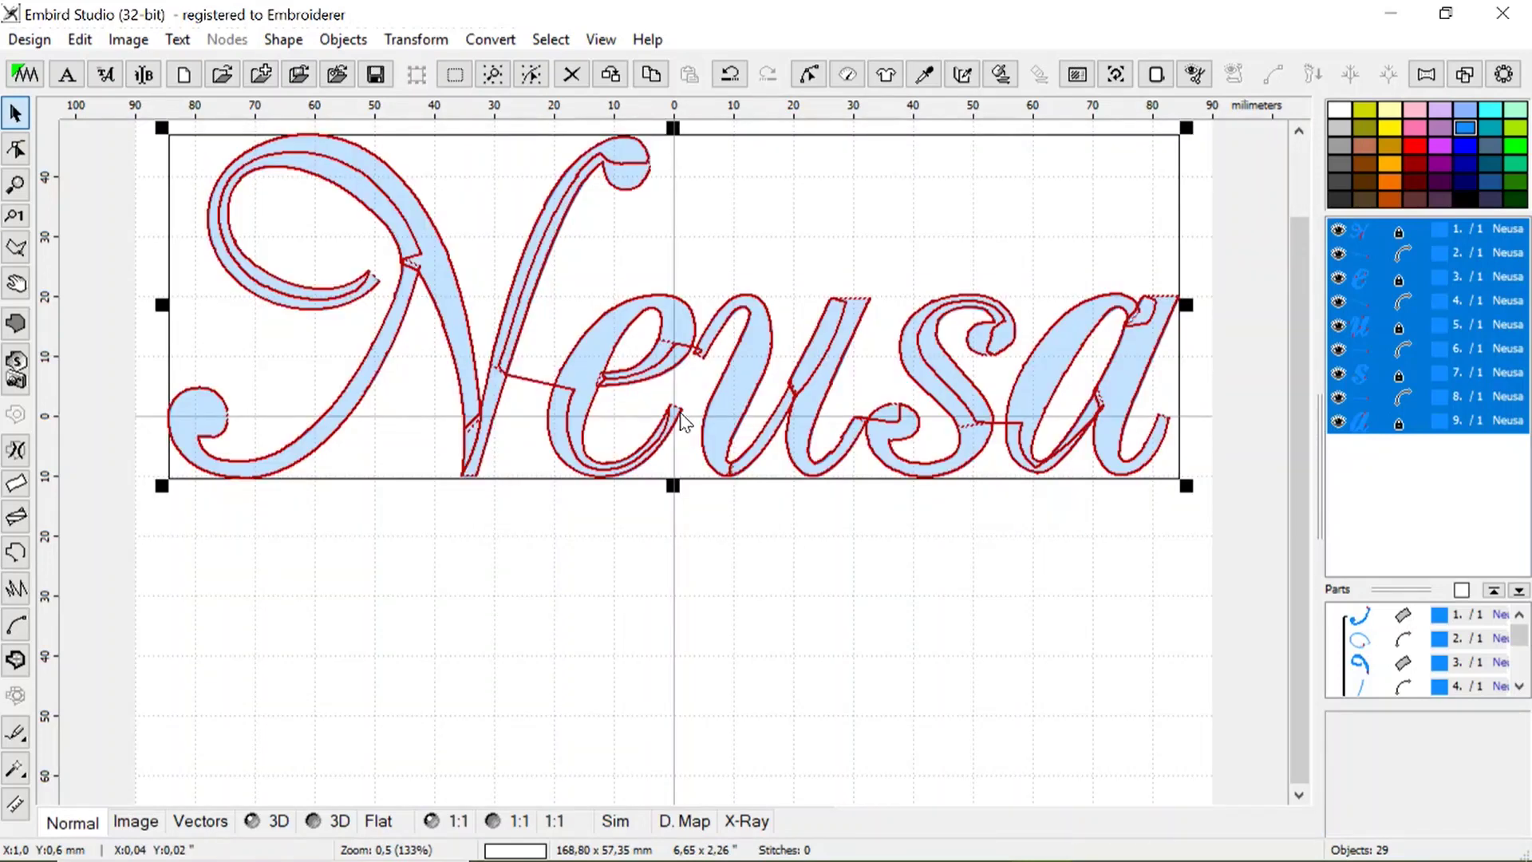
key("ctrl+shift+c")
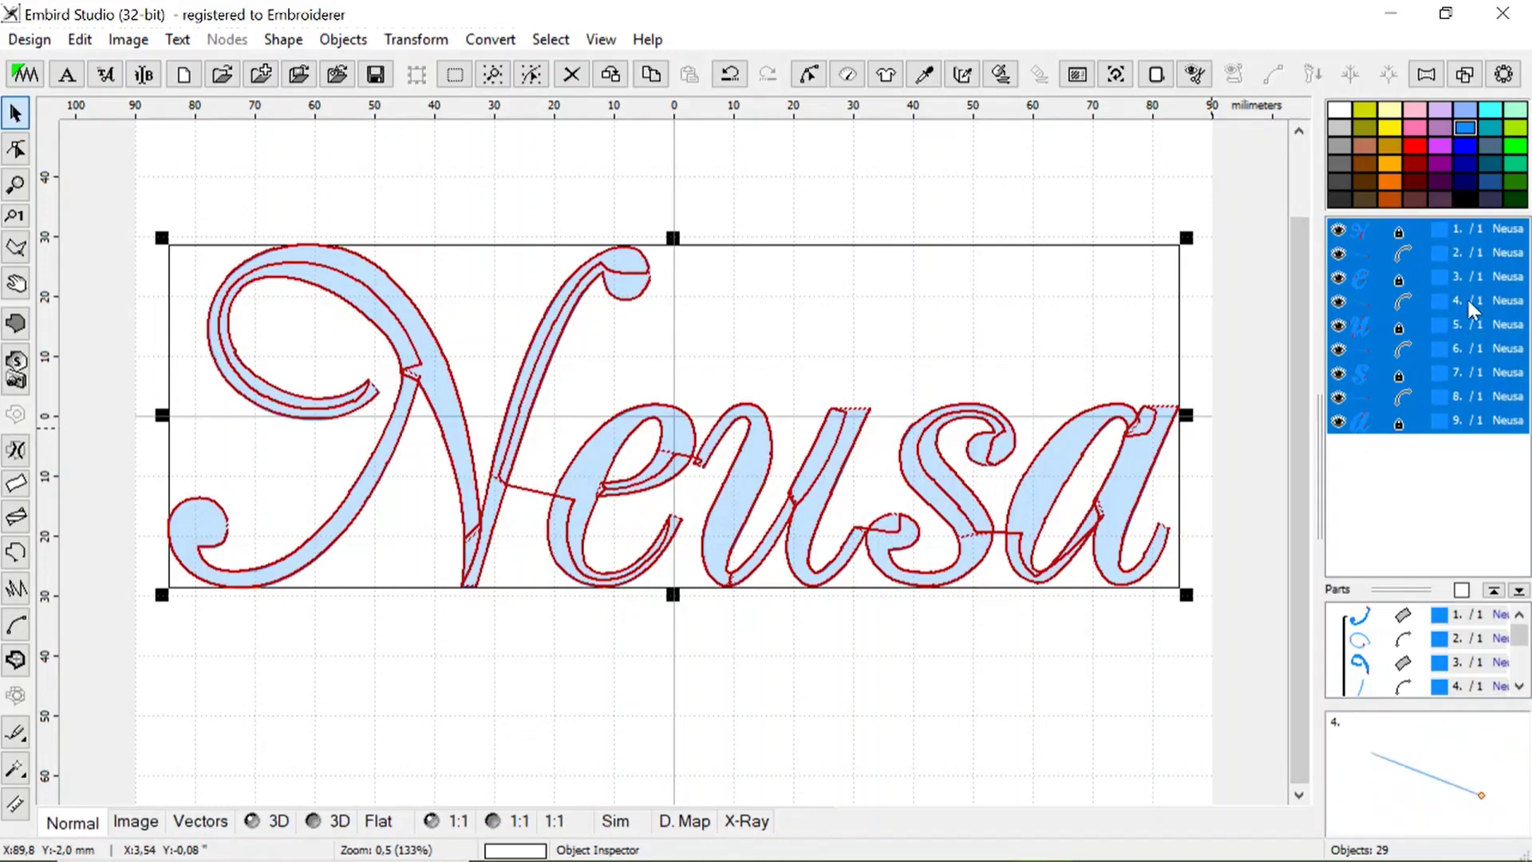
Delete the four connection lines between the letters of the name
left_click(1398, 257)
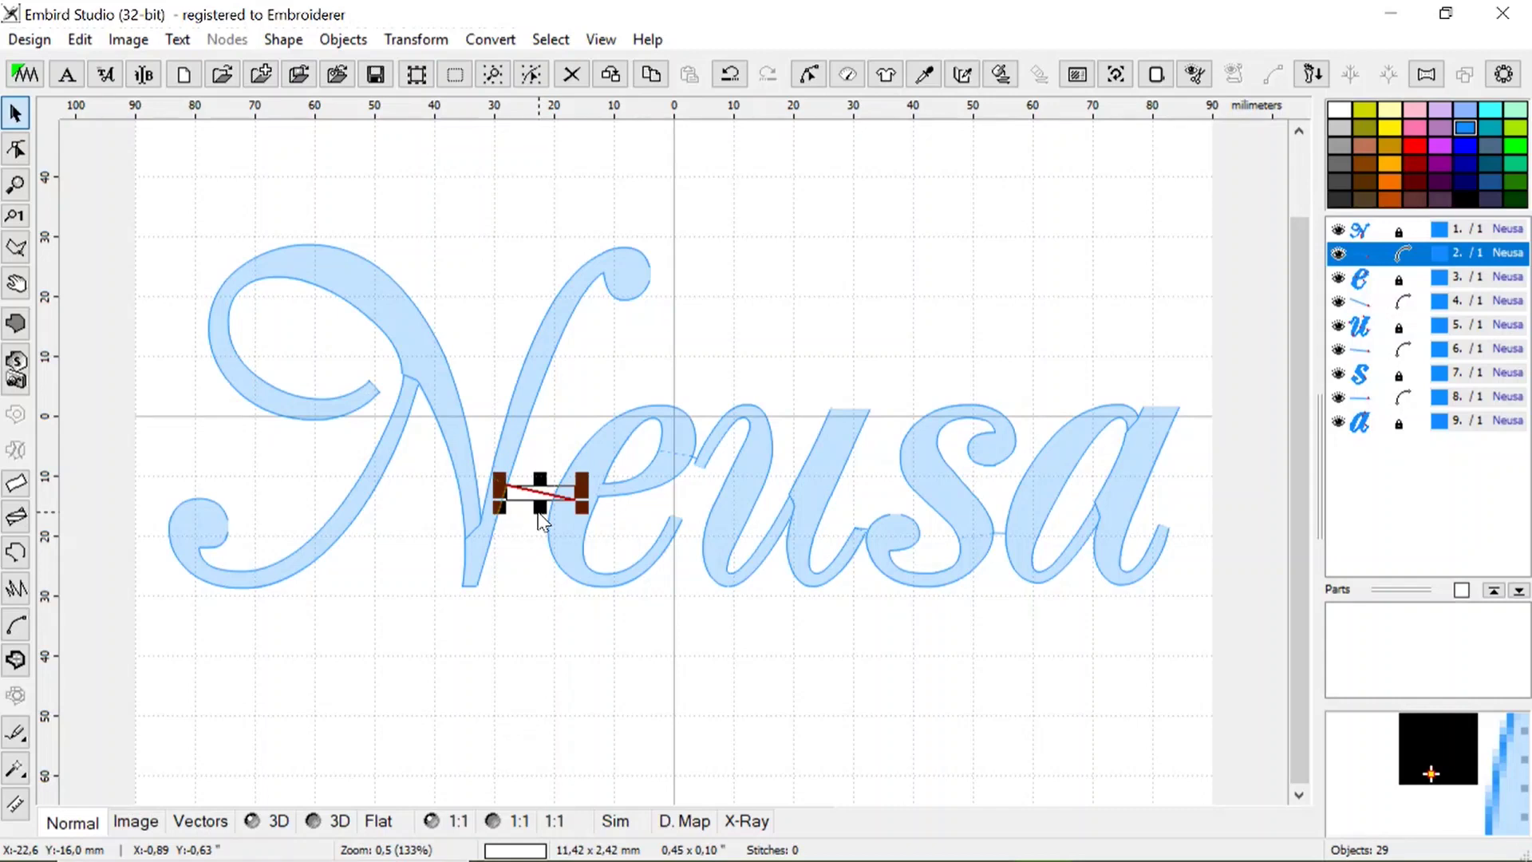
key("Delete")
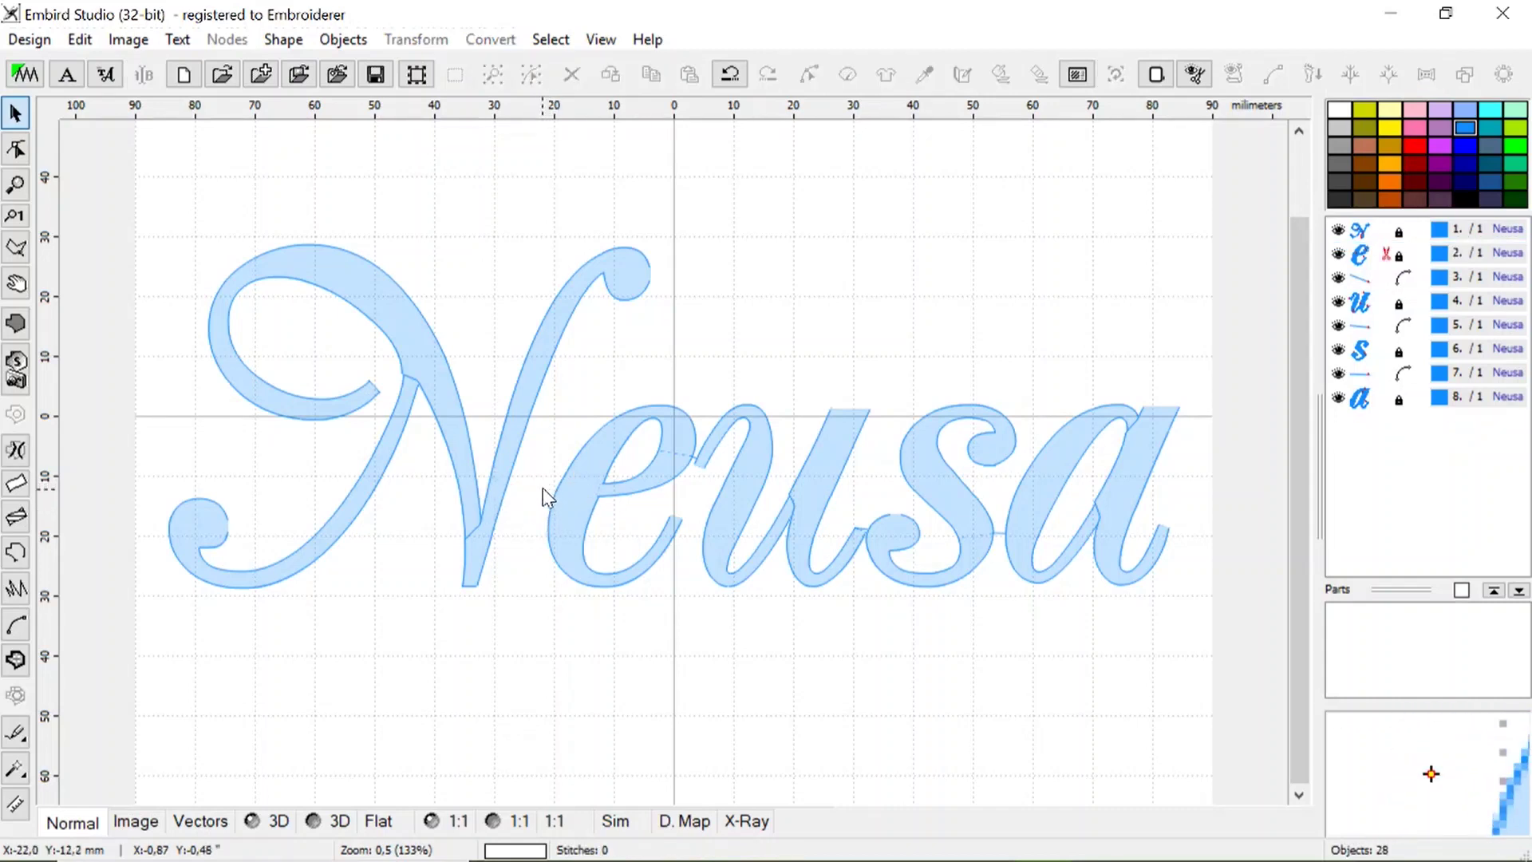
left_click(1396, 277)
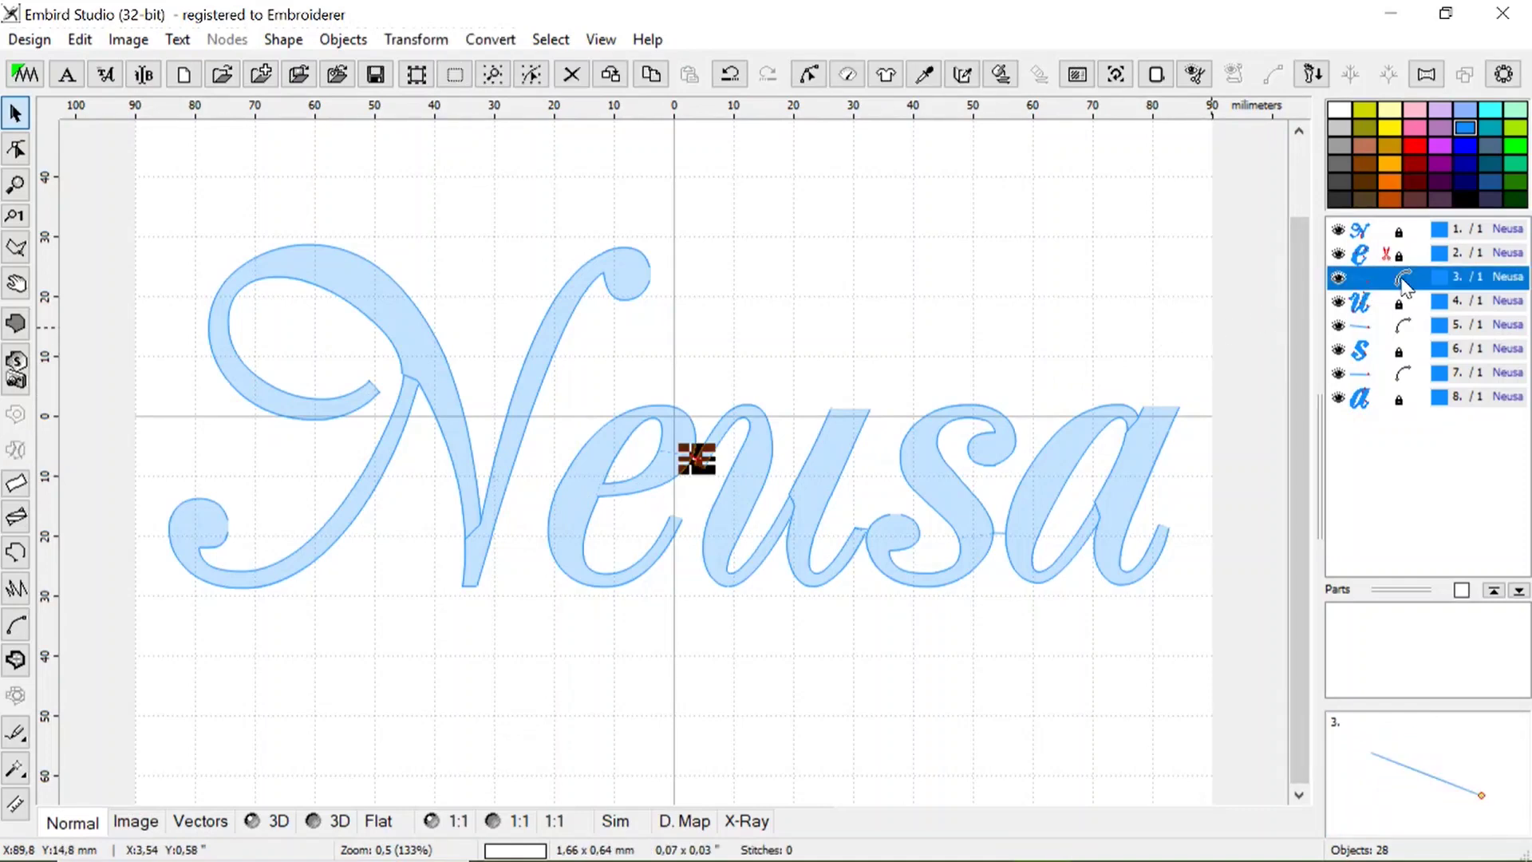
key("Delete")
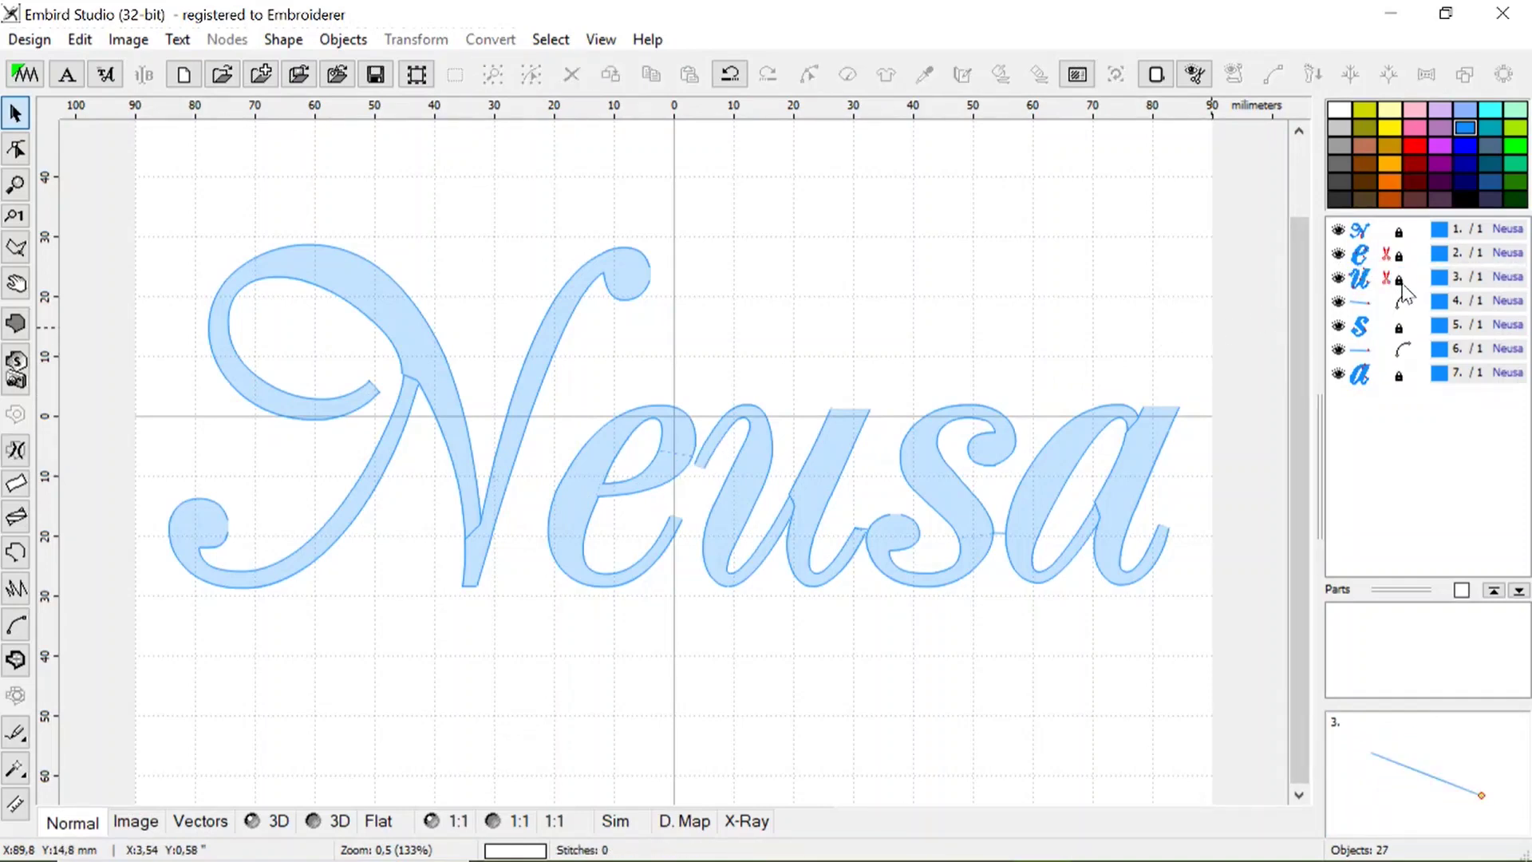
left_click(1402, 301)
key("Delete")
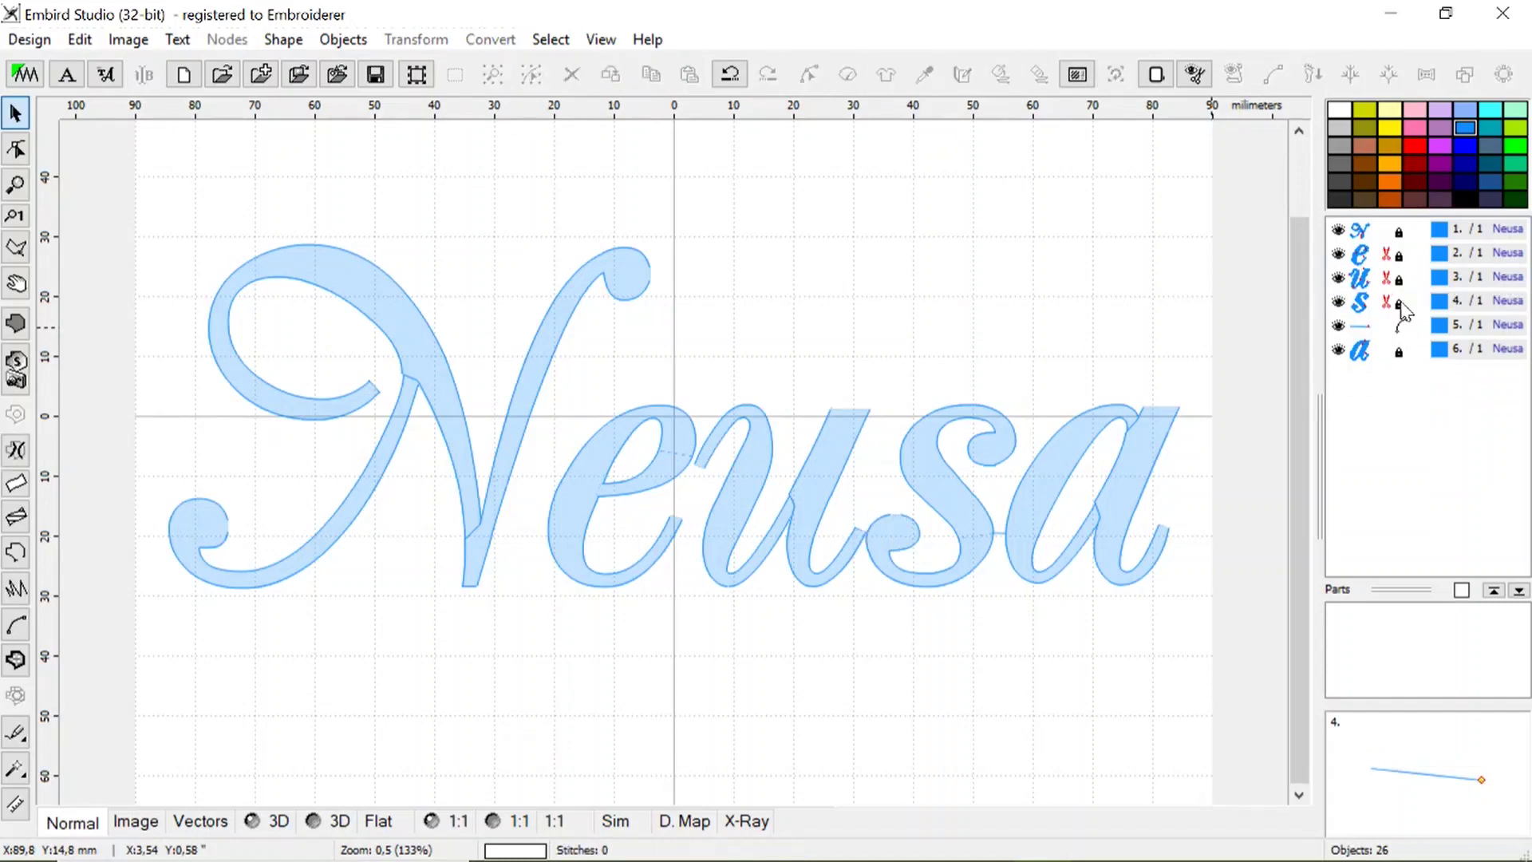
left_click(1400, 327)
key("Delete")
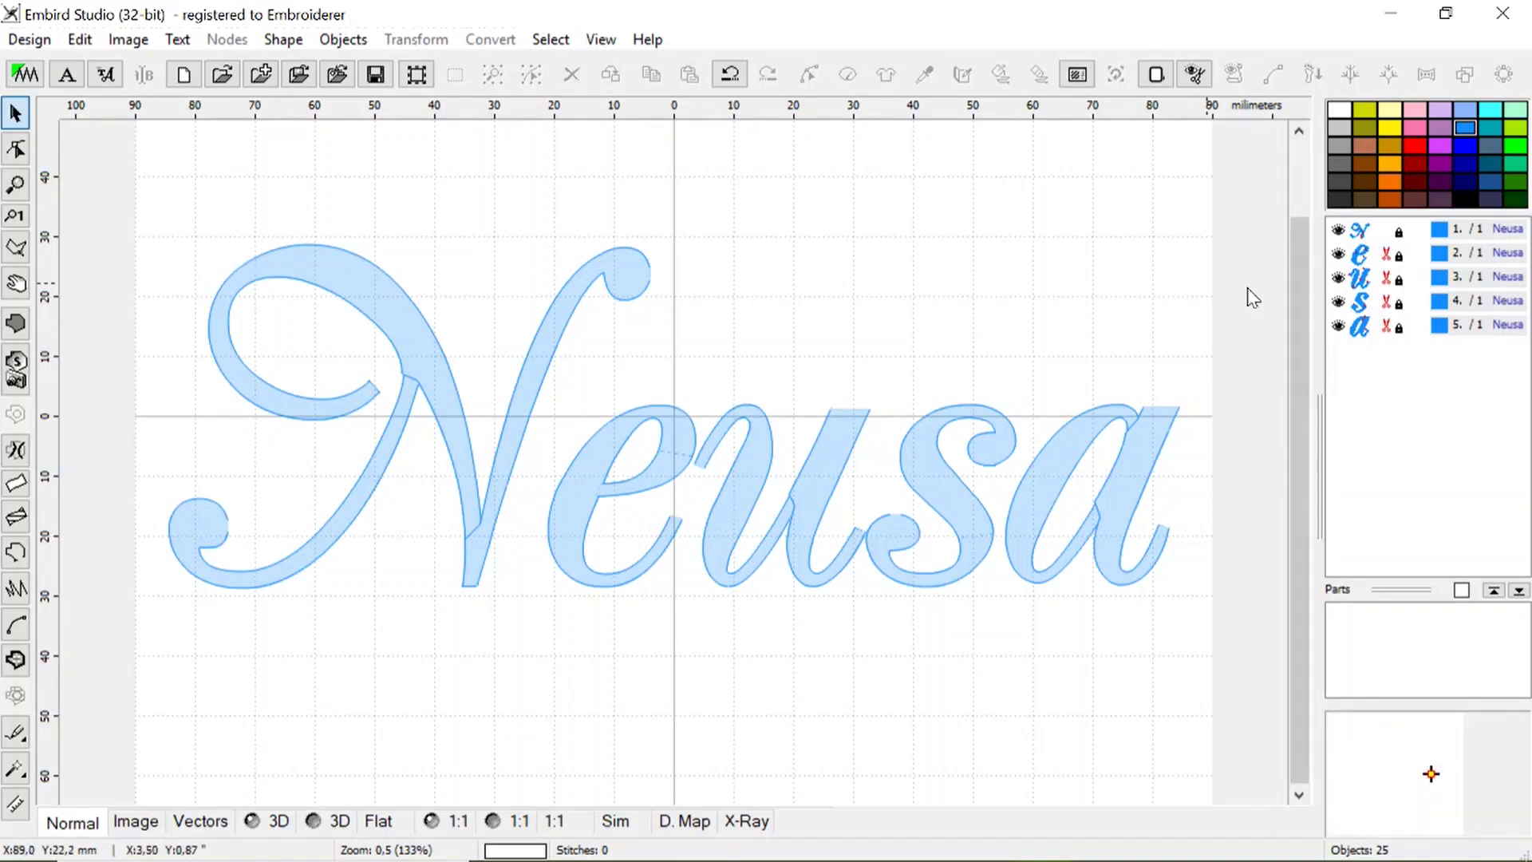
Generate stitches for all the letters of the name together
left_click_drag(141, 153, 1201, 676)
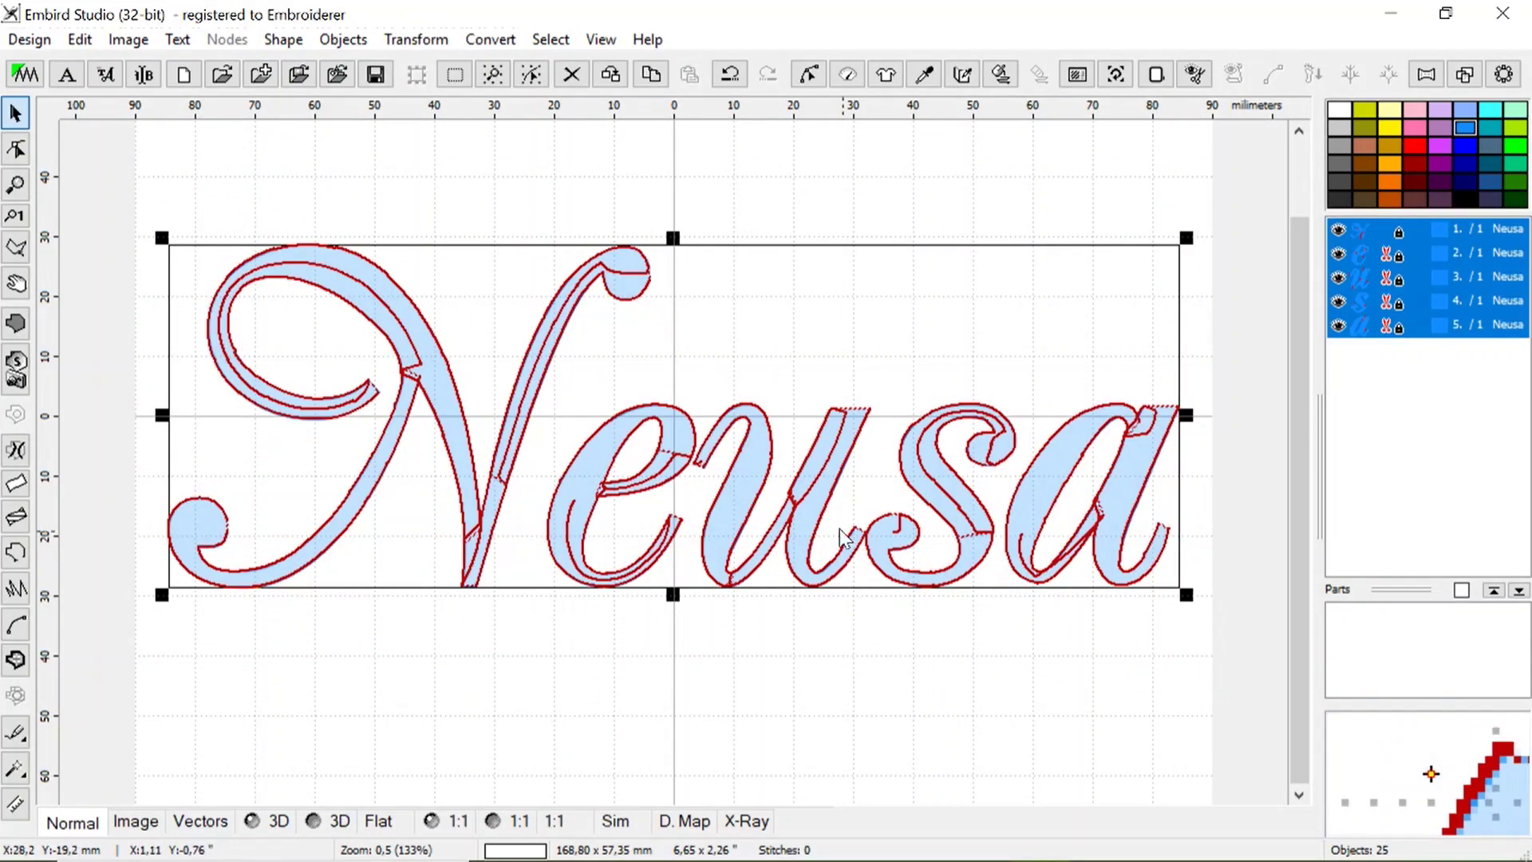
right_click(737, 496)
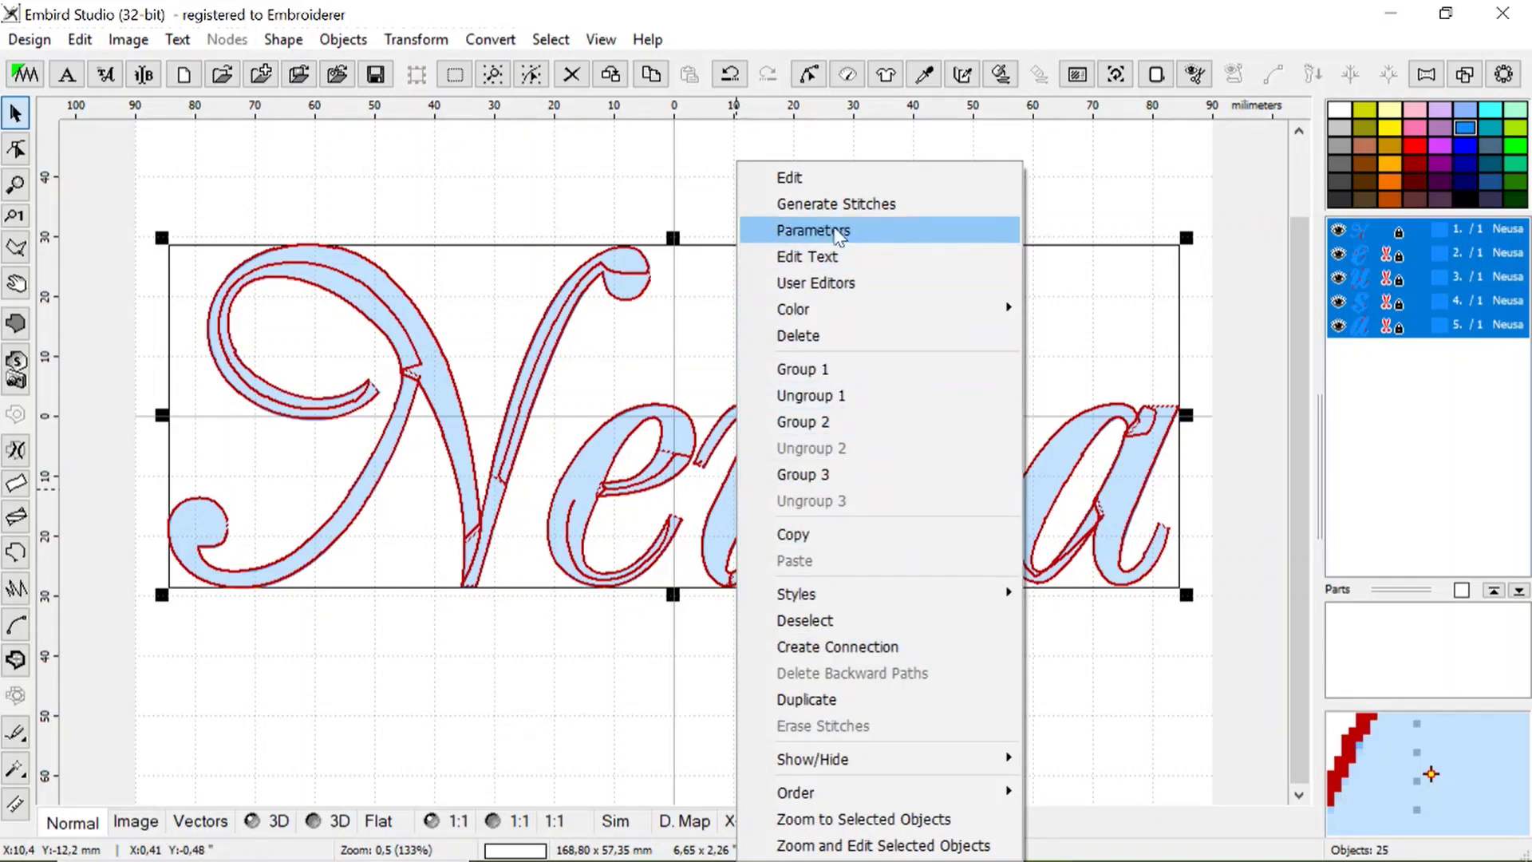
left_click(925, 209)
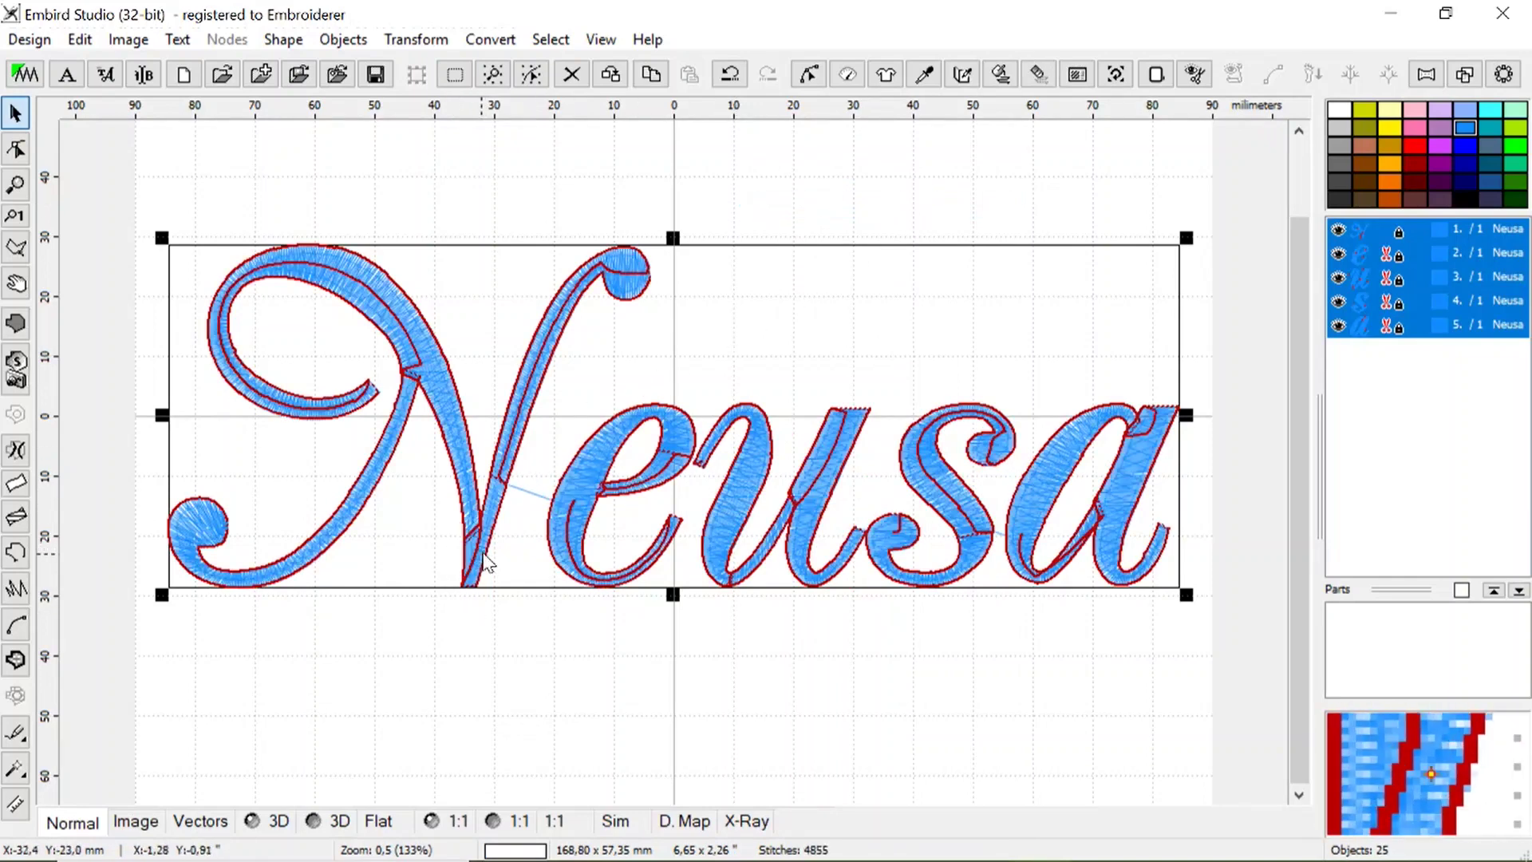
Preview the finished lettering in 3D and open the stitch parameters for all five letters together
left_click(501, 635)
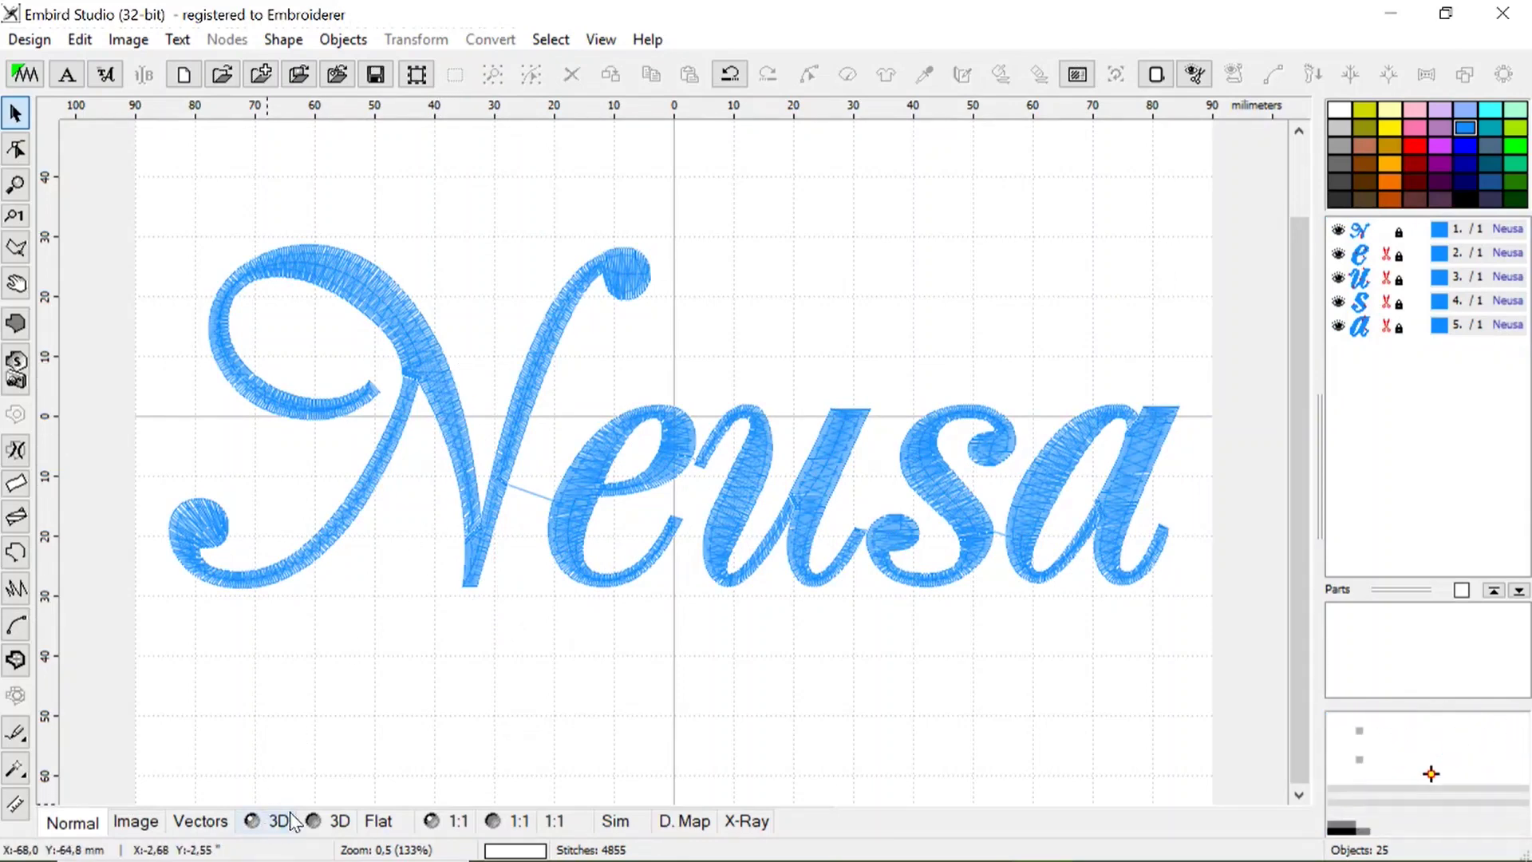
left_click(266, 823)
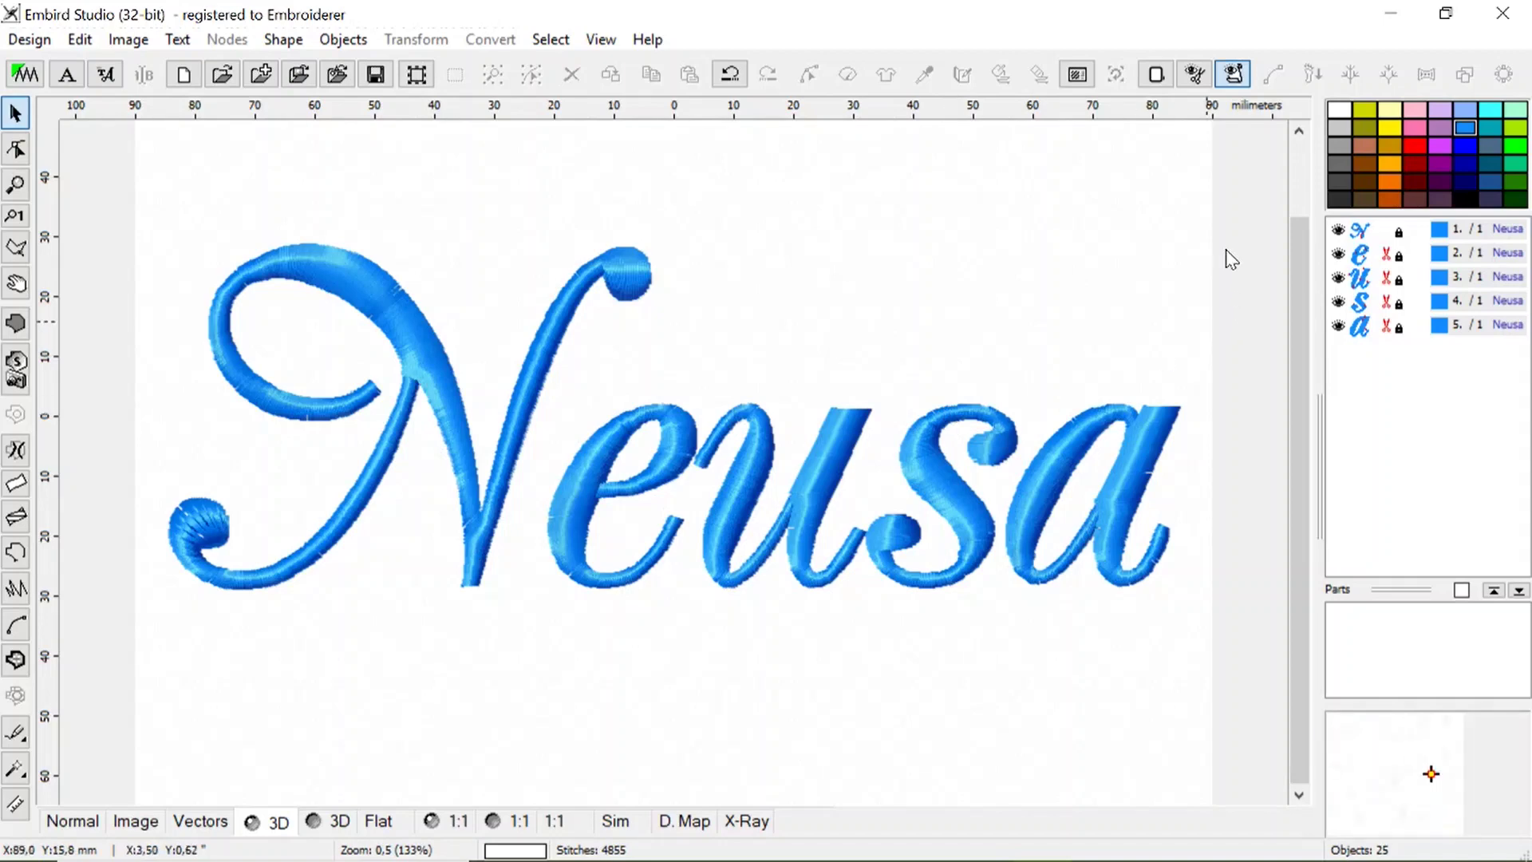
left_click_drag(1204, 161, 150, 695)
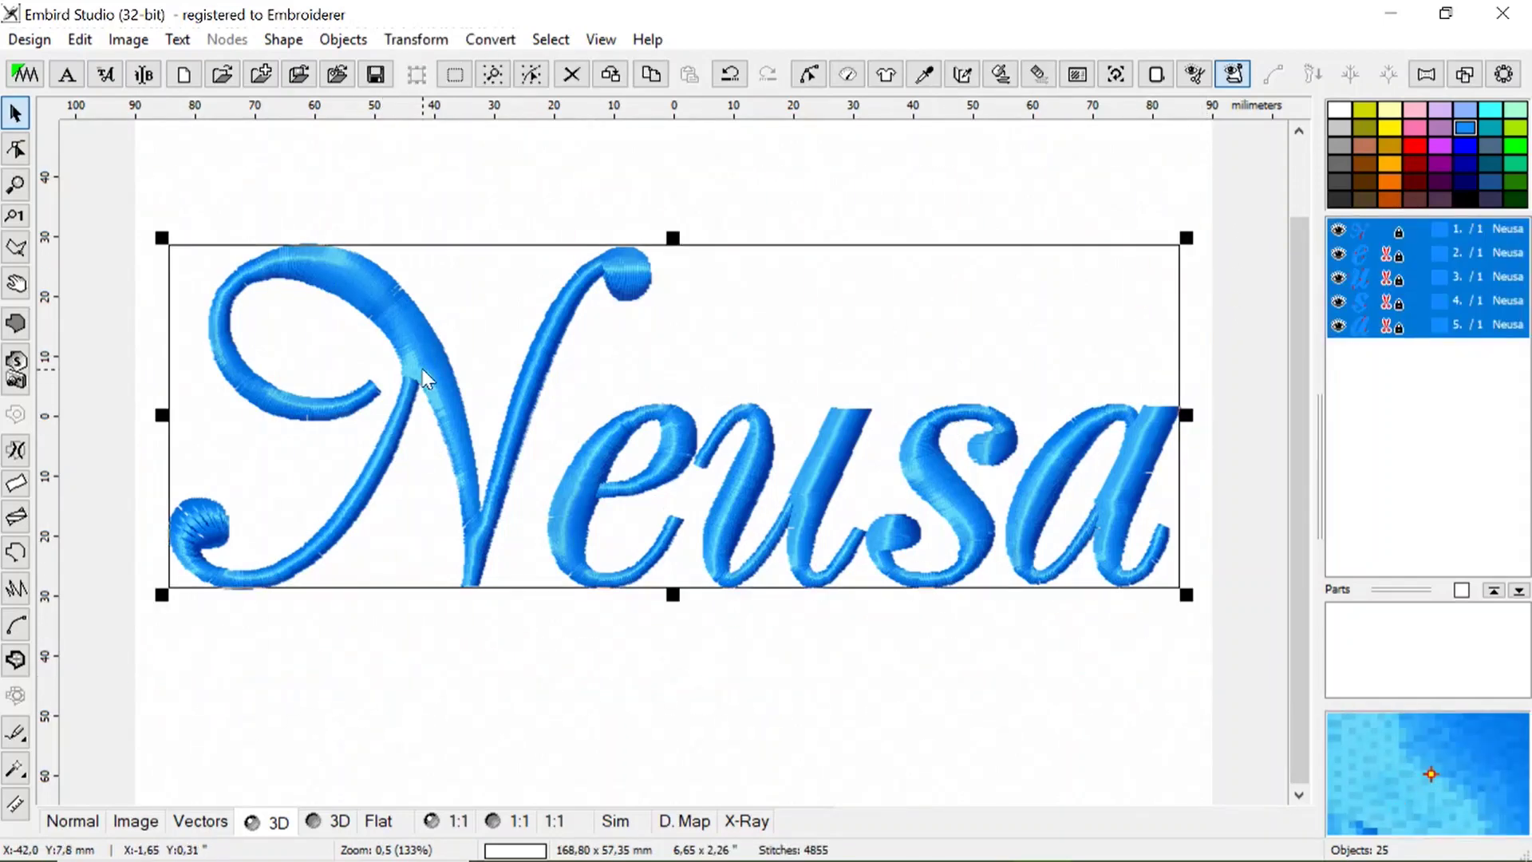
right_click(423, 369)
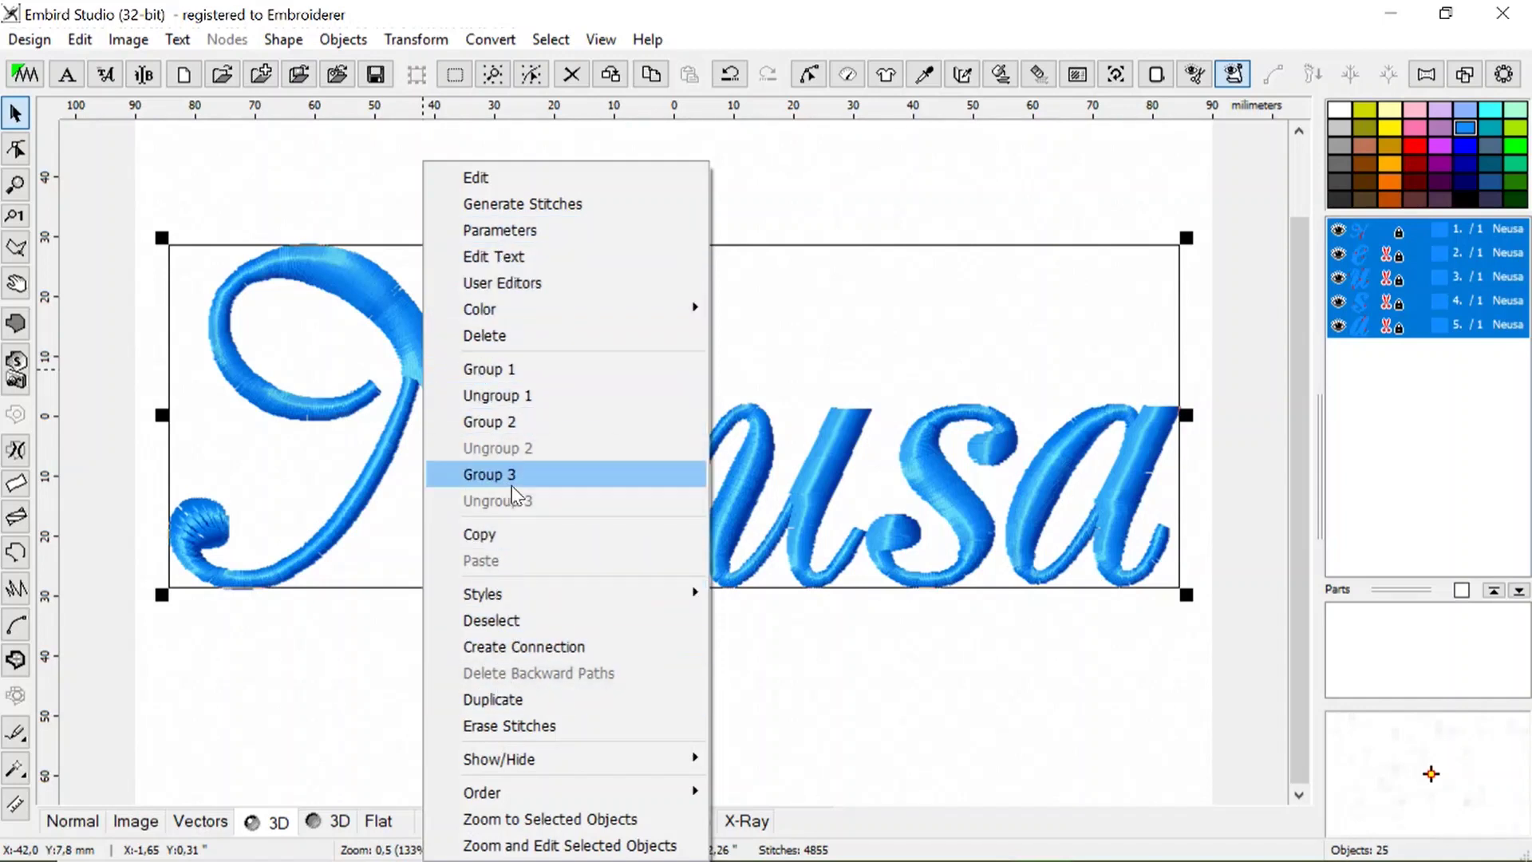
left_click(511, 230)
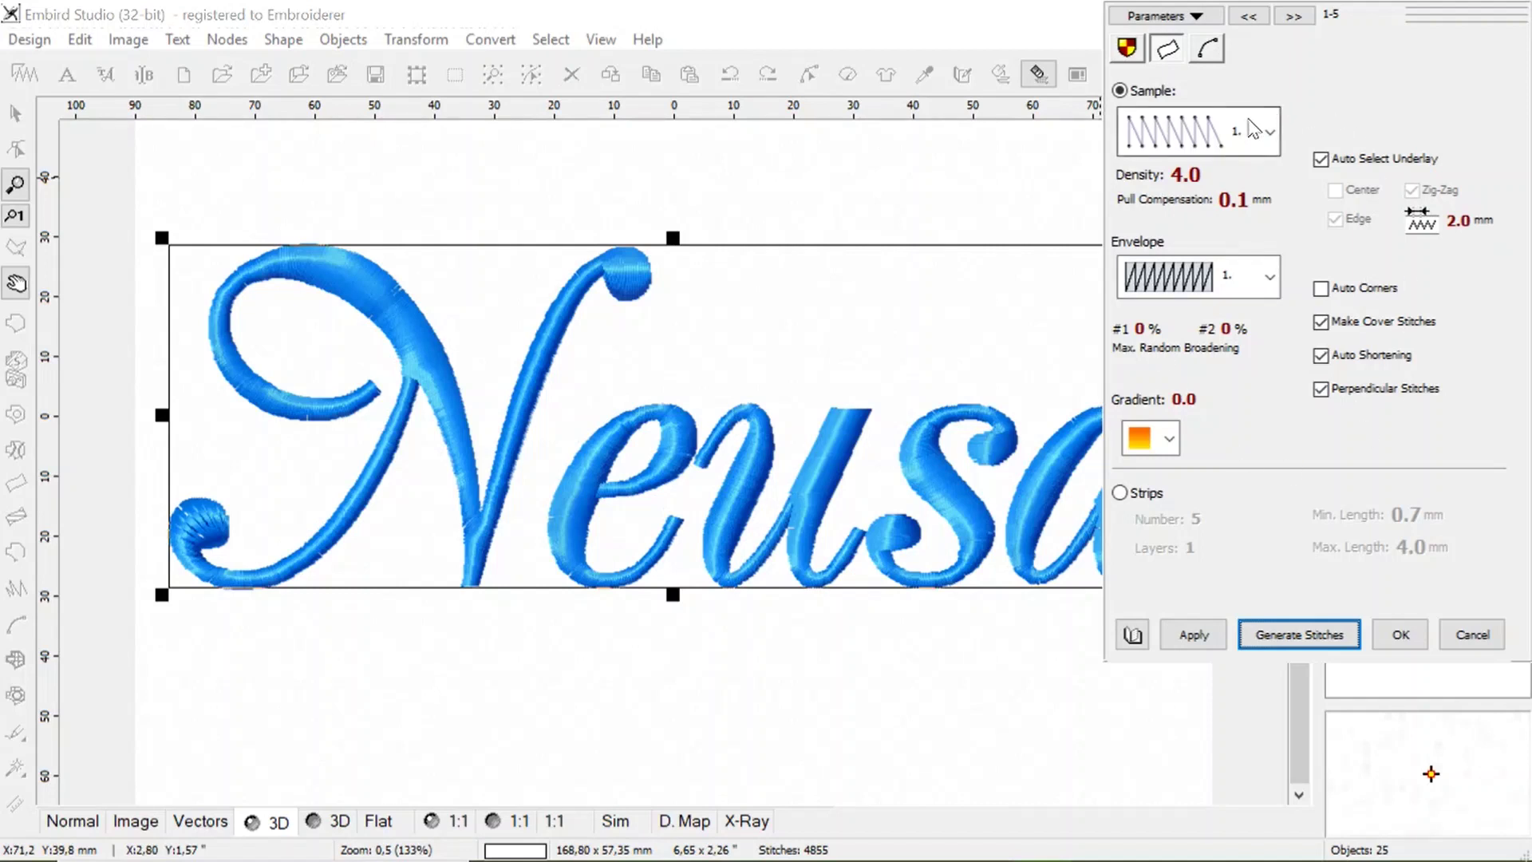
Try stitch samples 5 and 6 on all the letters, applying each to preview it
left_click(1270, 132)
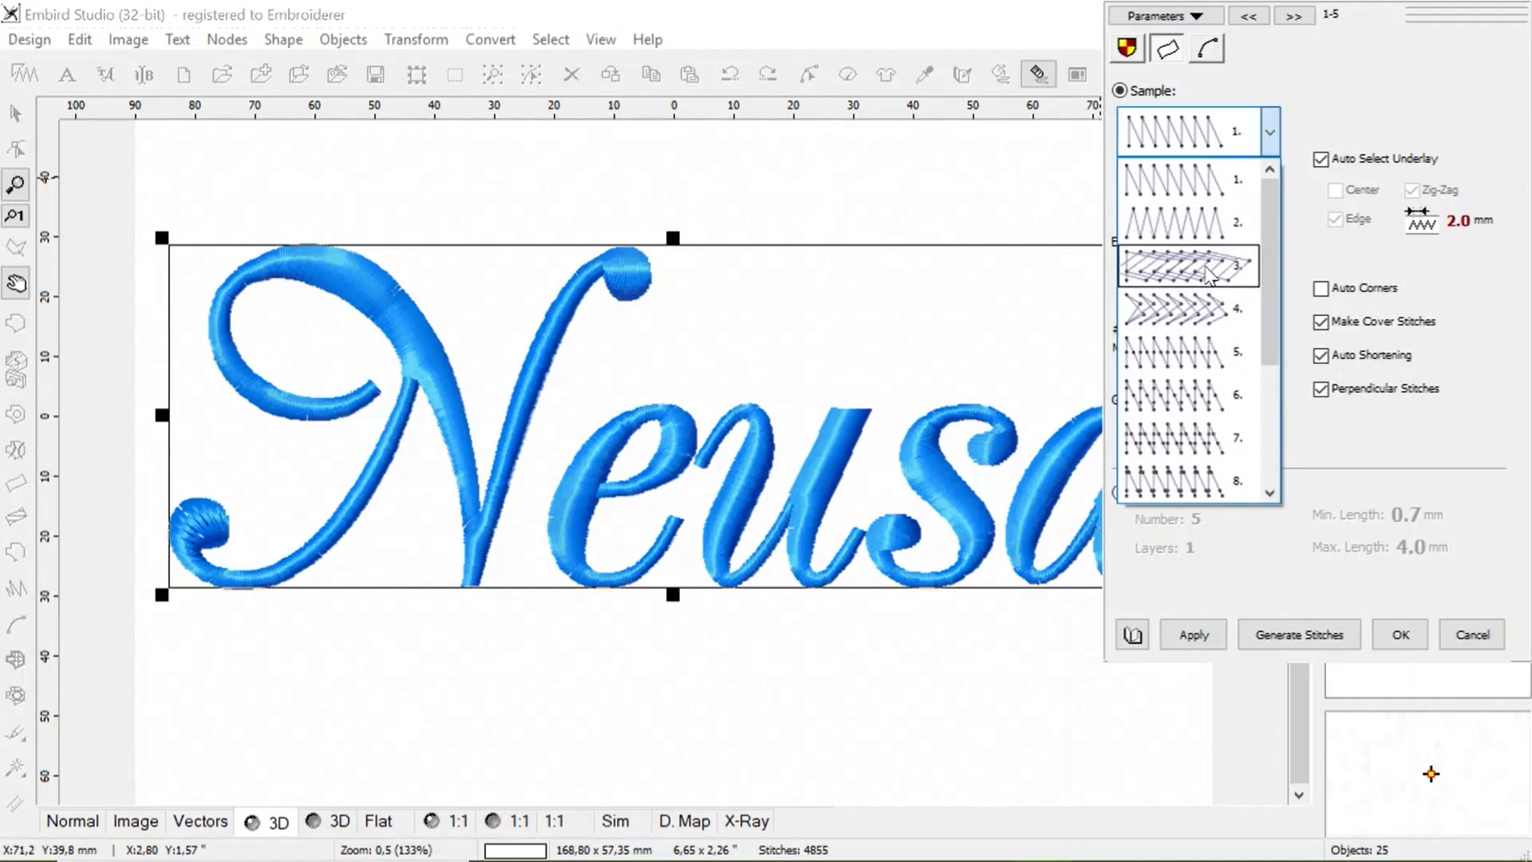
left_click(1183, 355)
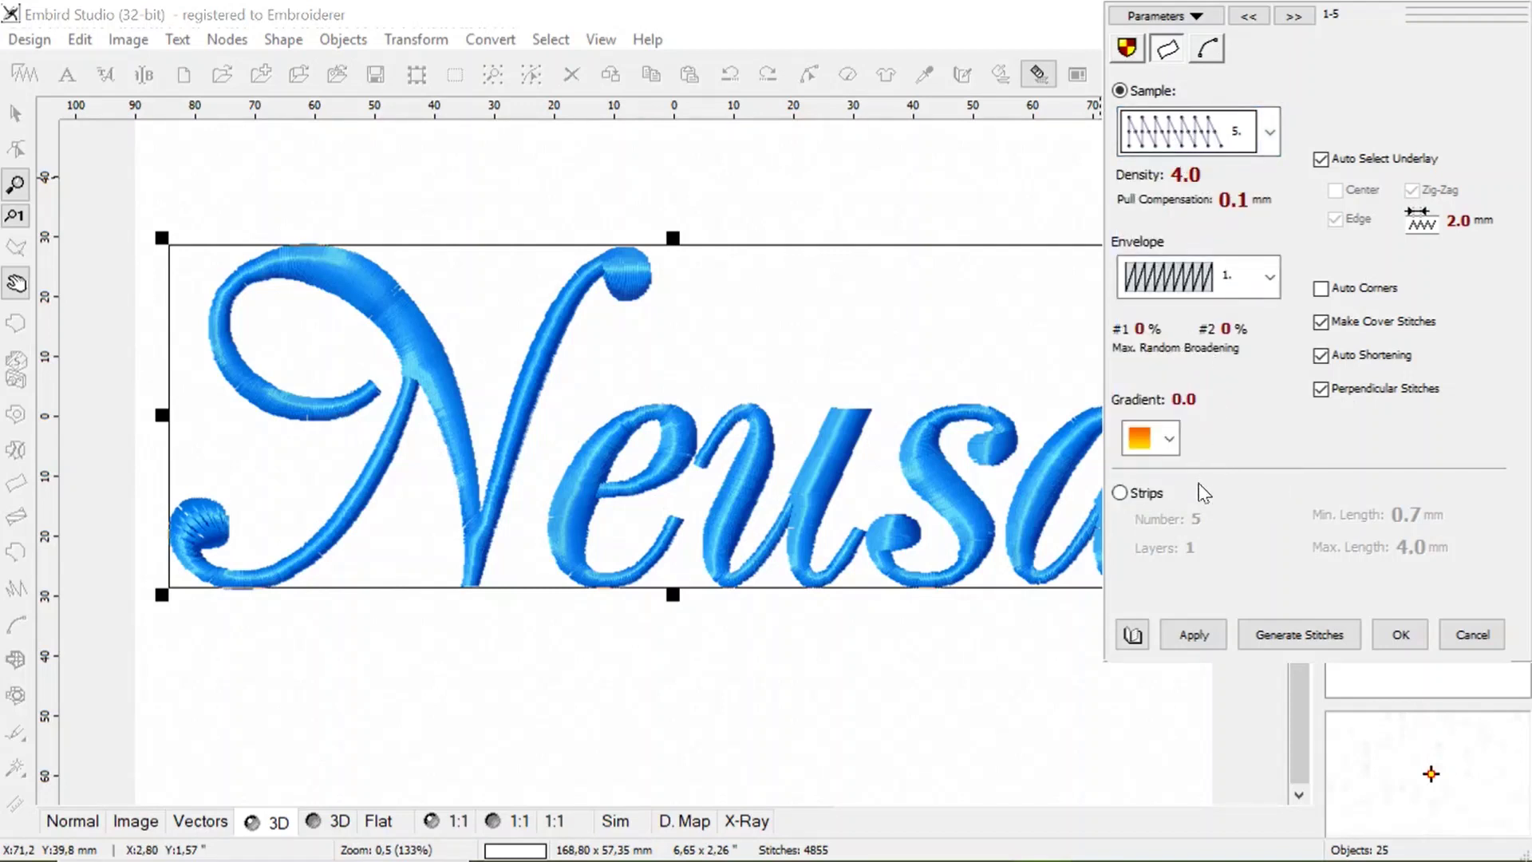
left_click(1194, 635)
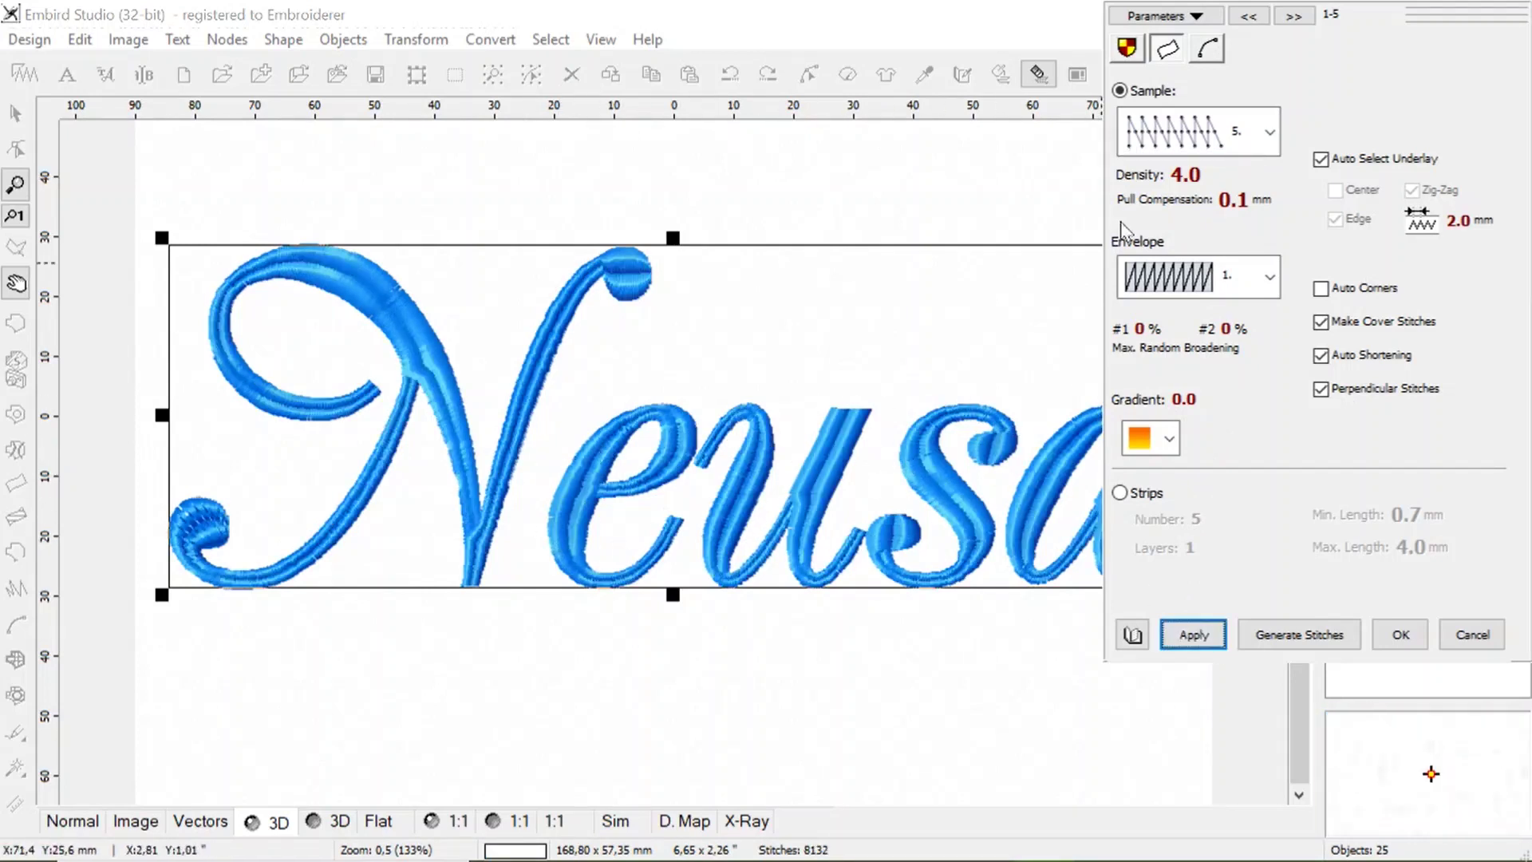
left_click(1188, 137)
left_click(1210, 237)
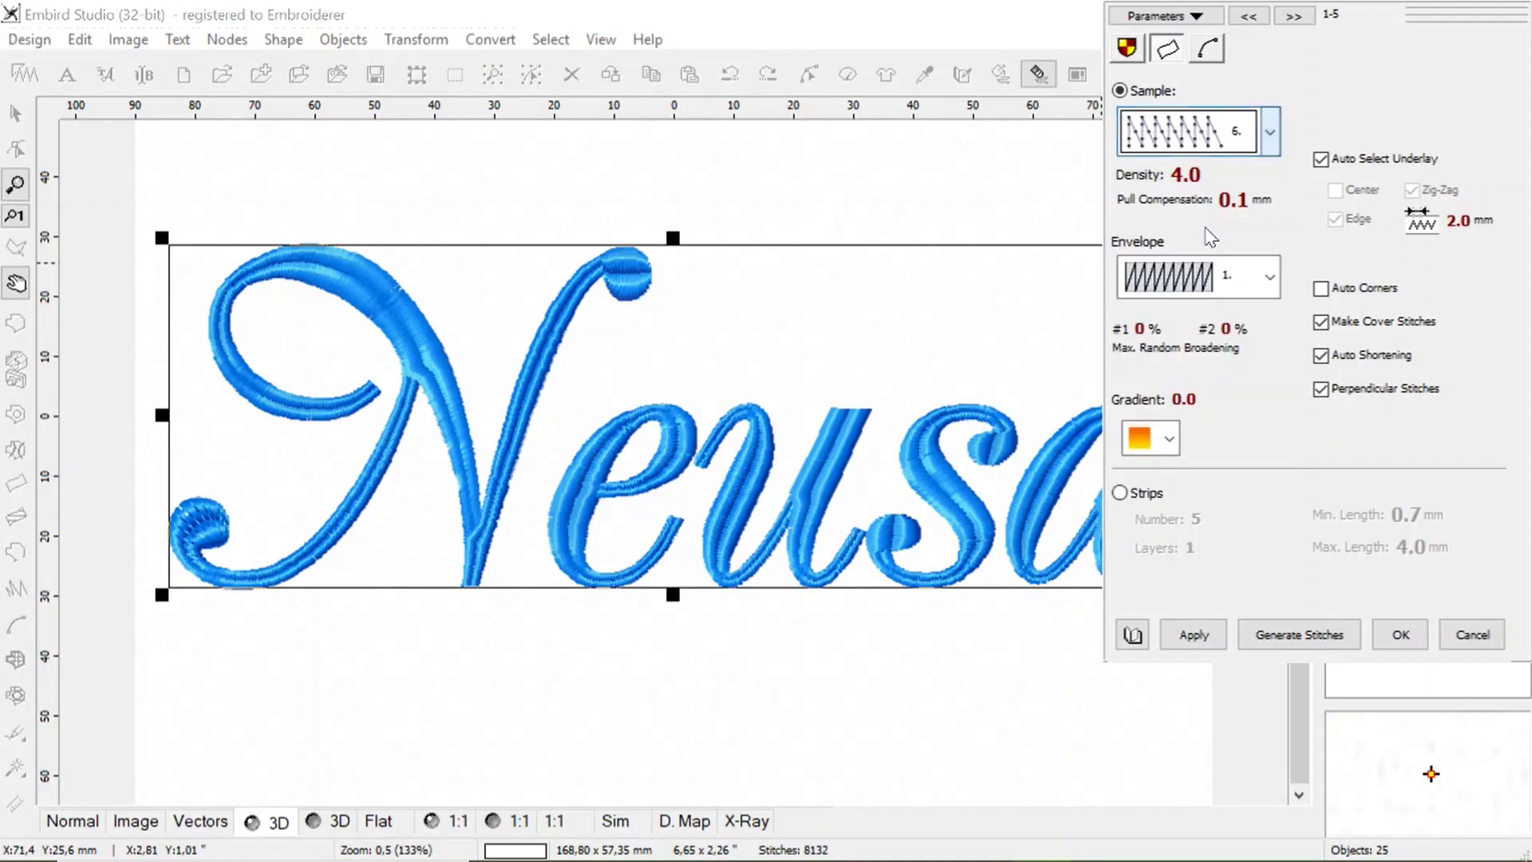
left_click(1189, 634)
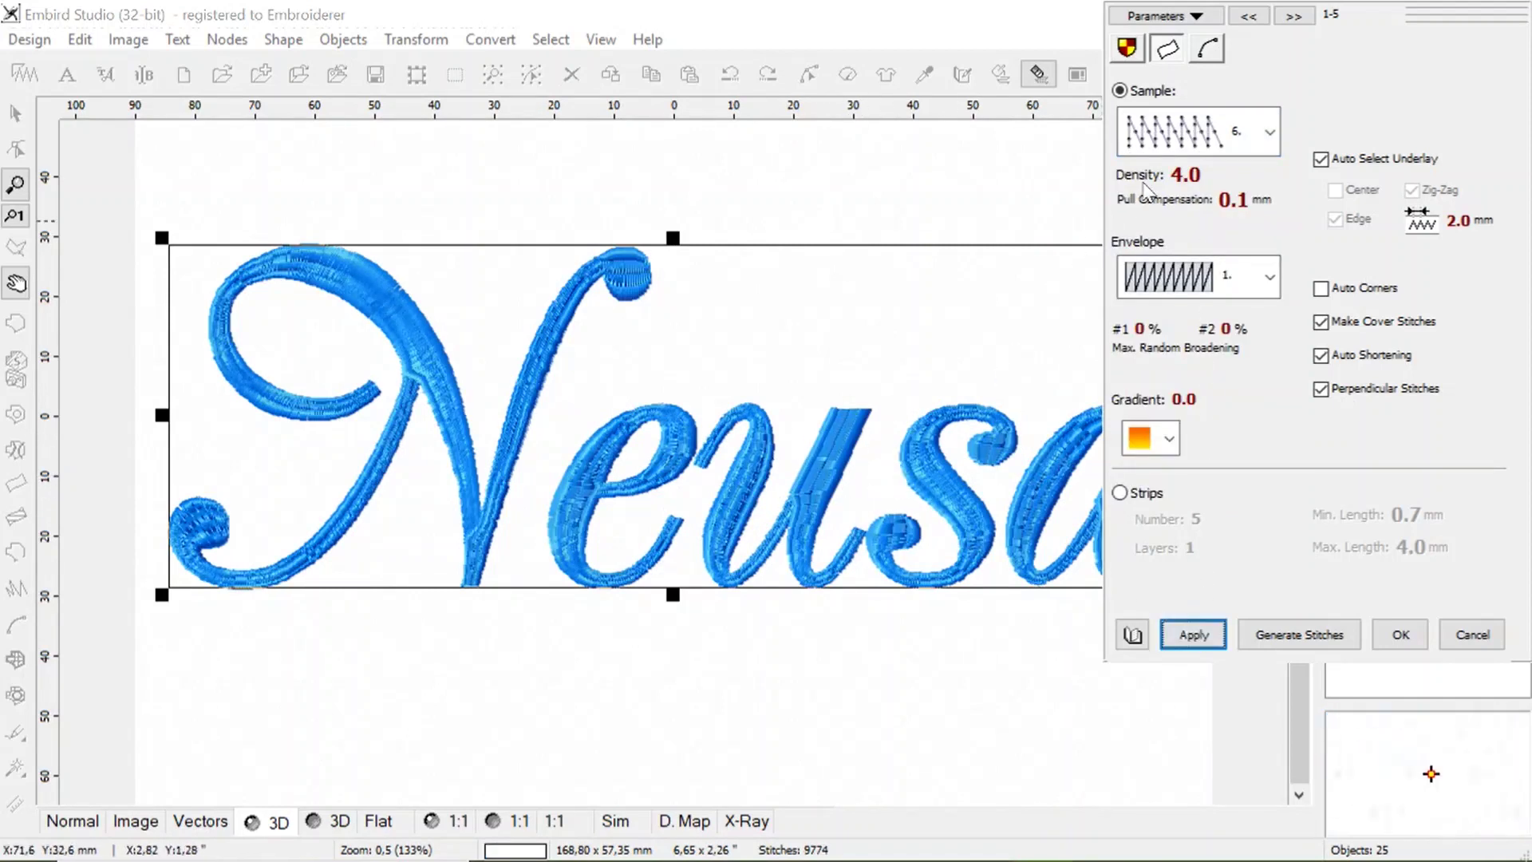
Try stitch samples 8 and 2 on all the letters, applying each to preview it
left_click(1189, 131)
left_click(1212, 266)
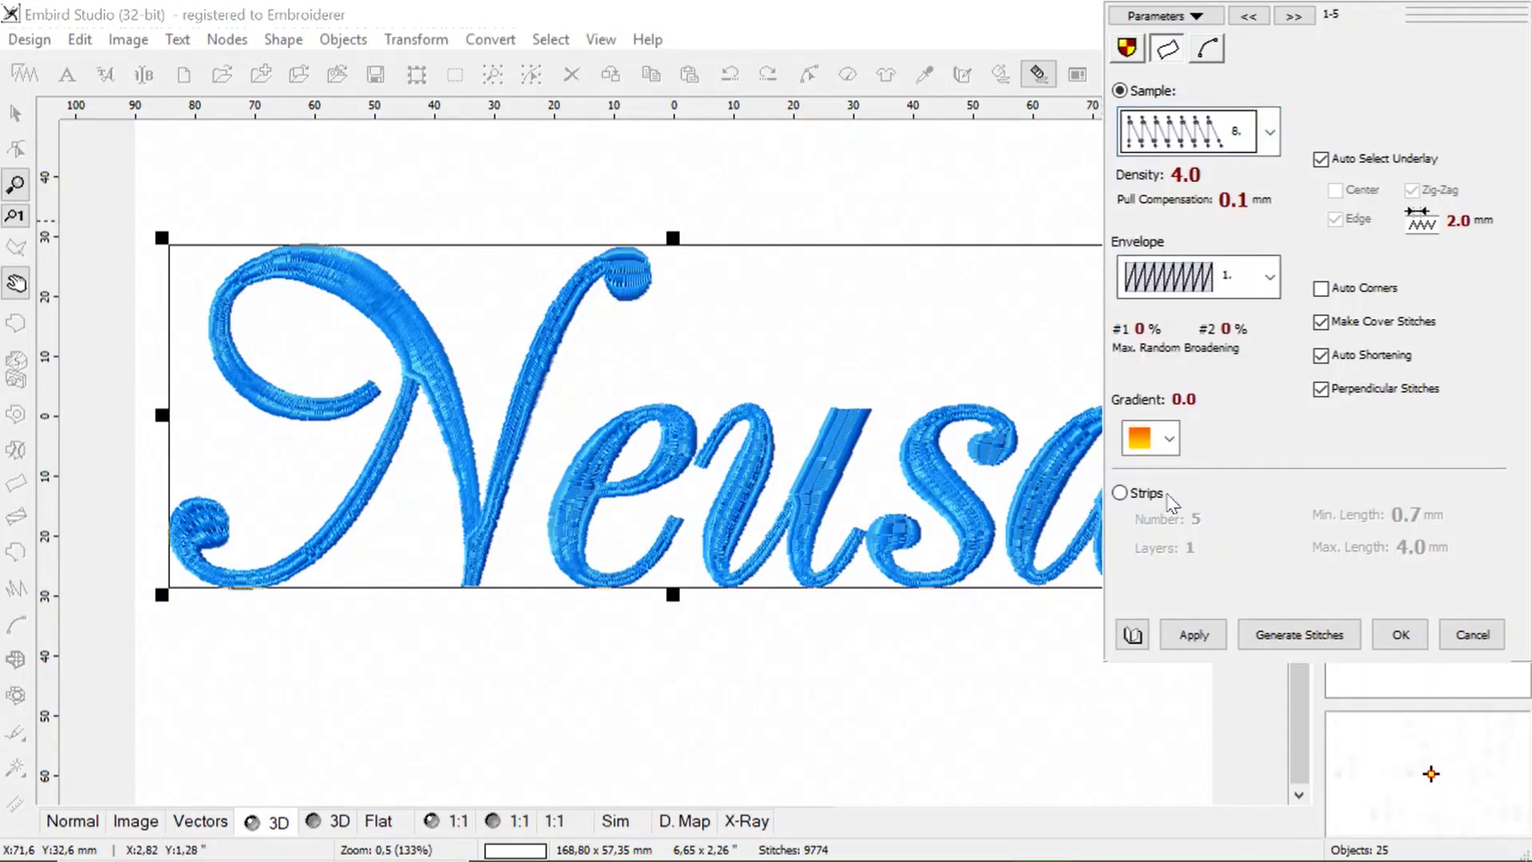
left_click(1173, 634)
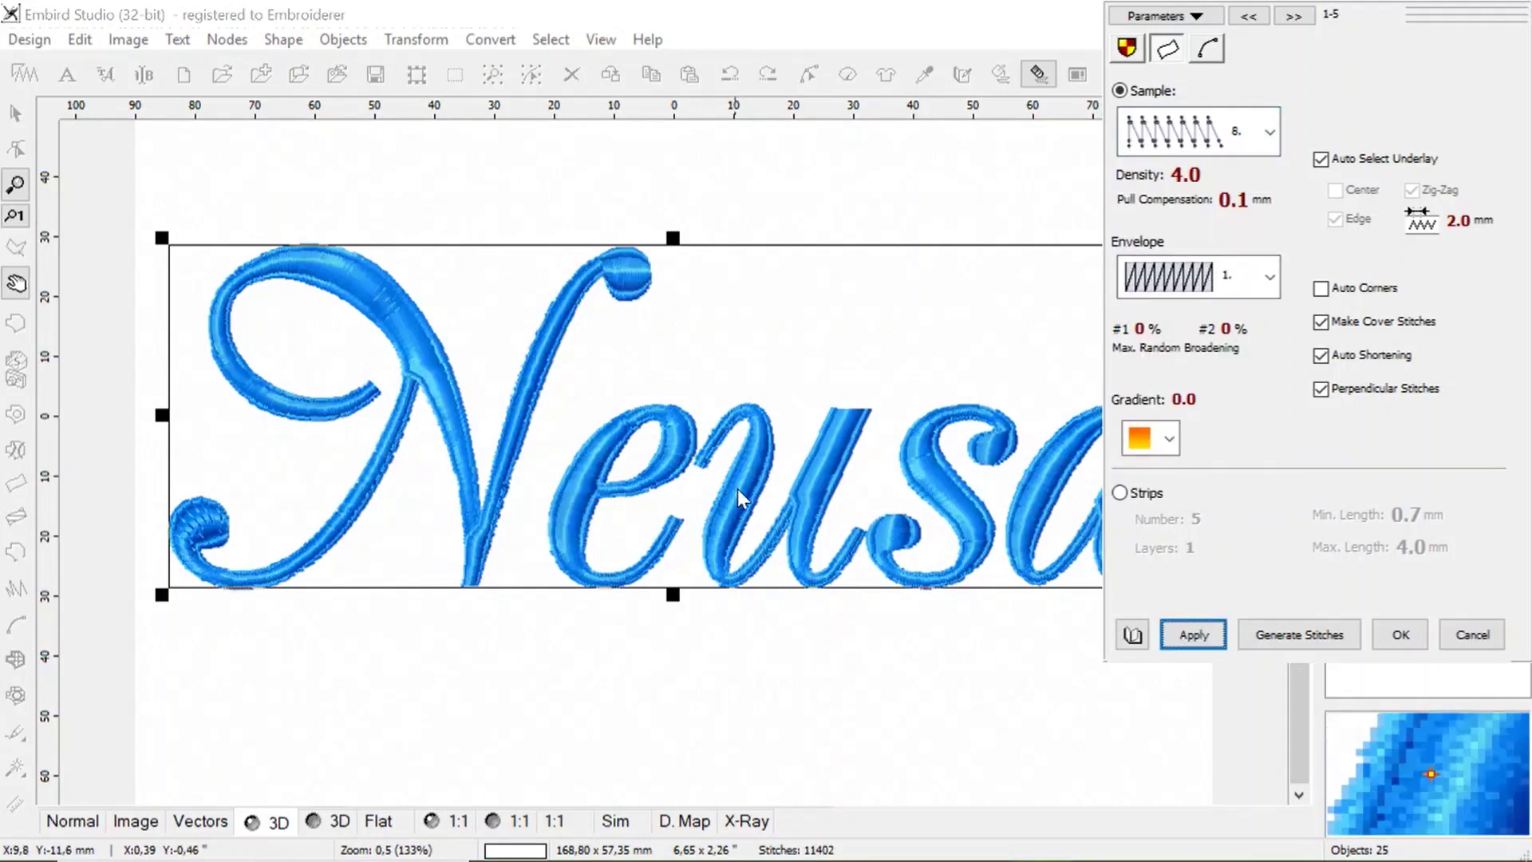
left_click(1245, 131)
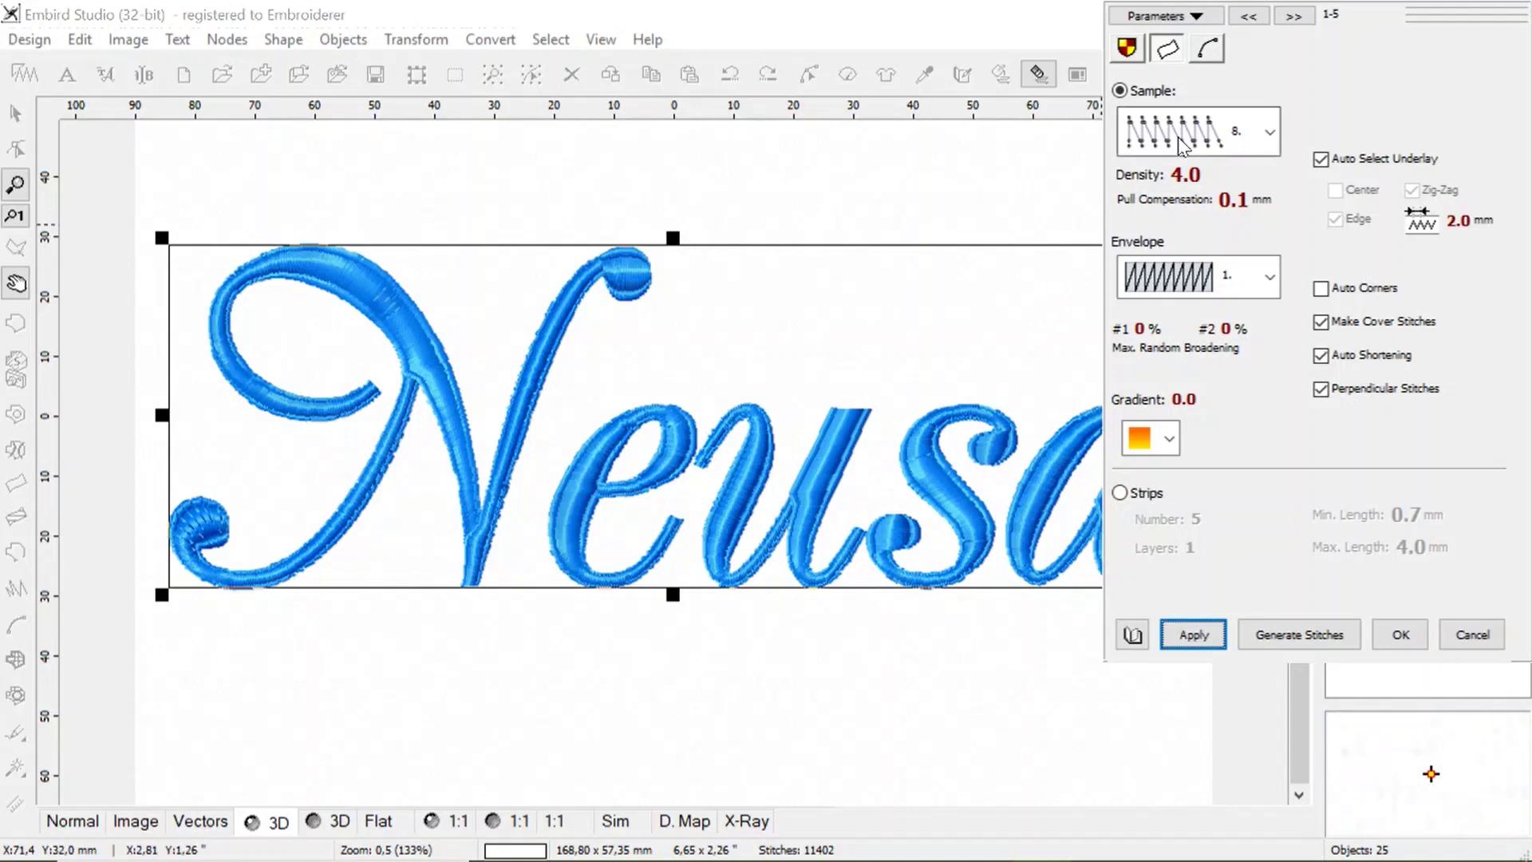
scroll(1233, 314, "up", 5)
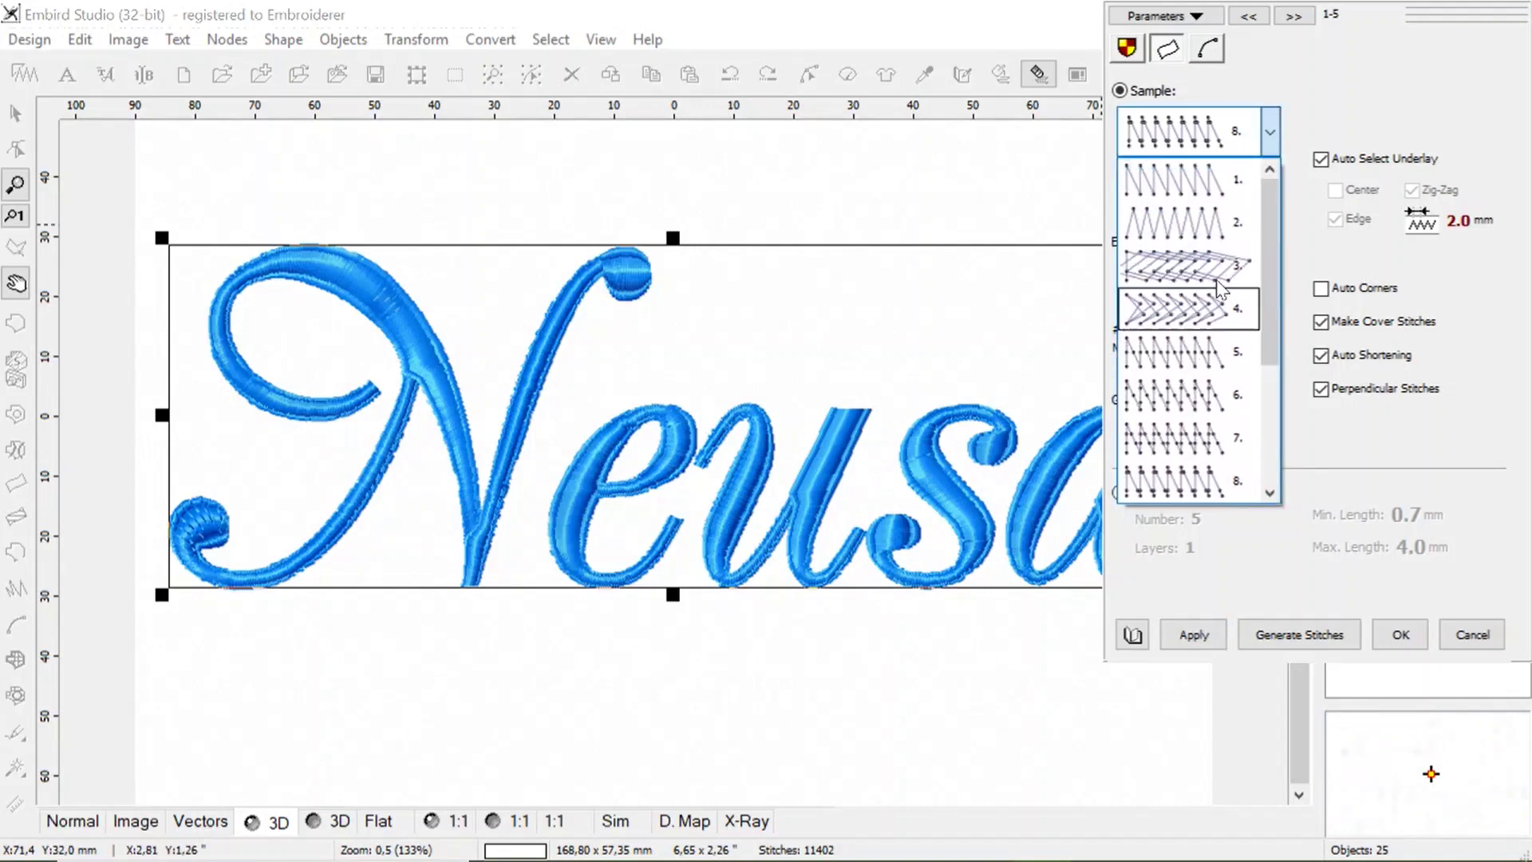
left_click(1191, 225)
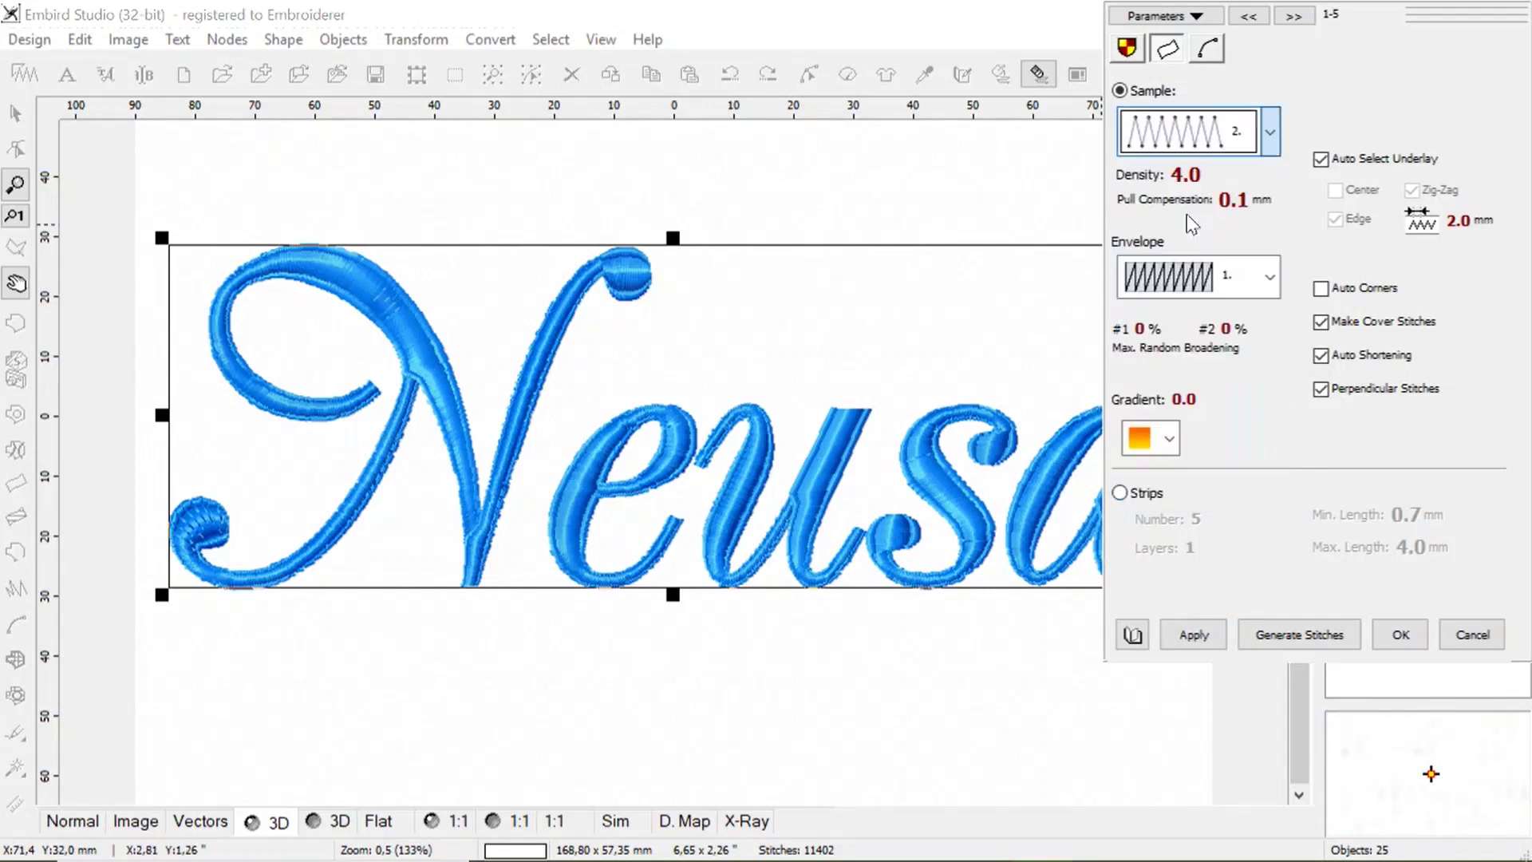
left_click(1195, 633)
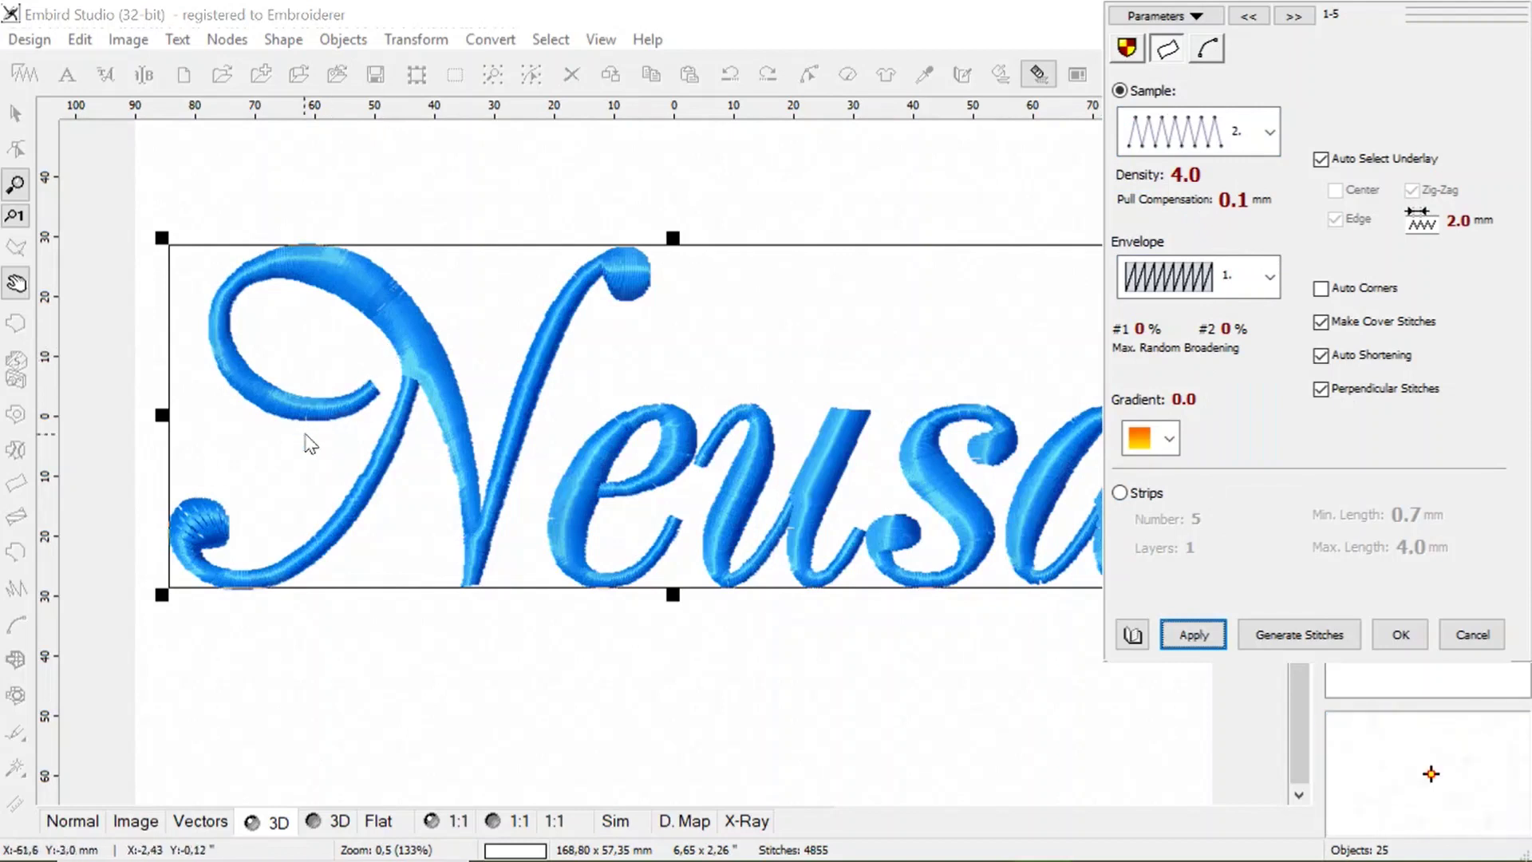
Set the stitch sample of the letters back to sample 1
left_click(1174, 150)
scroll(1218, 189, "up", 1)
left_click(1247, 182)
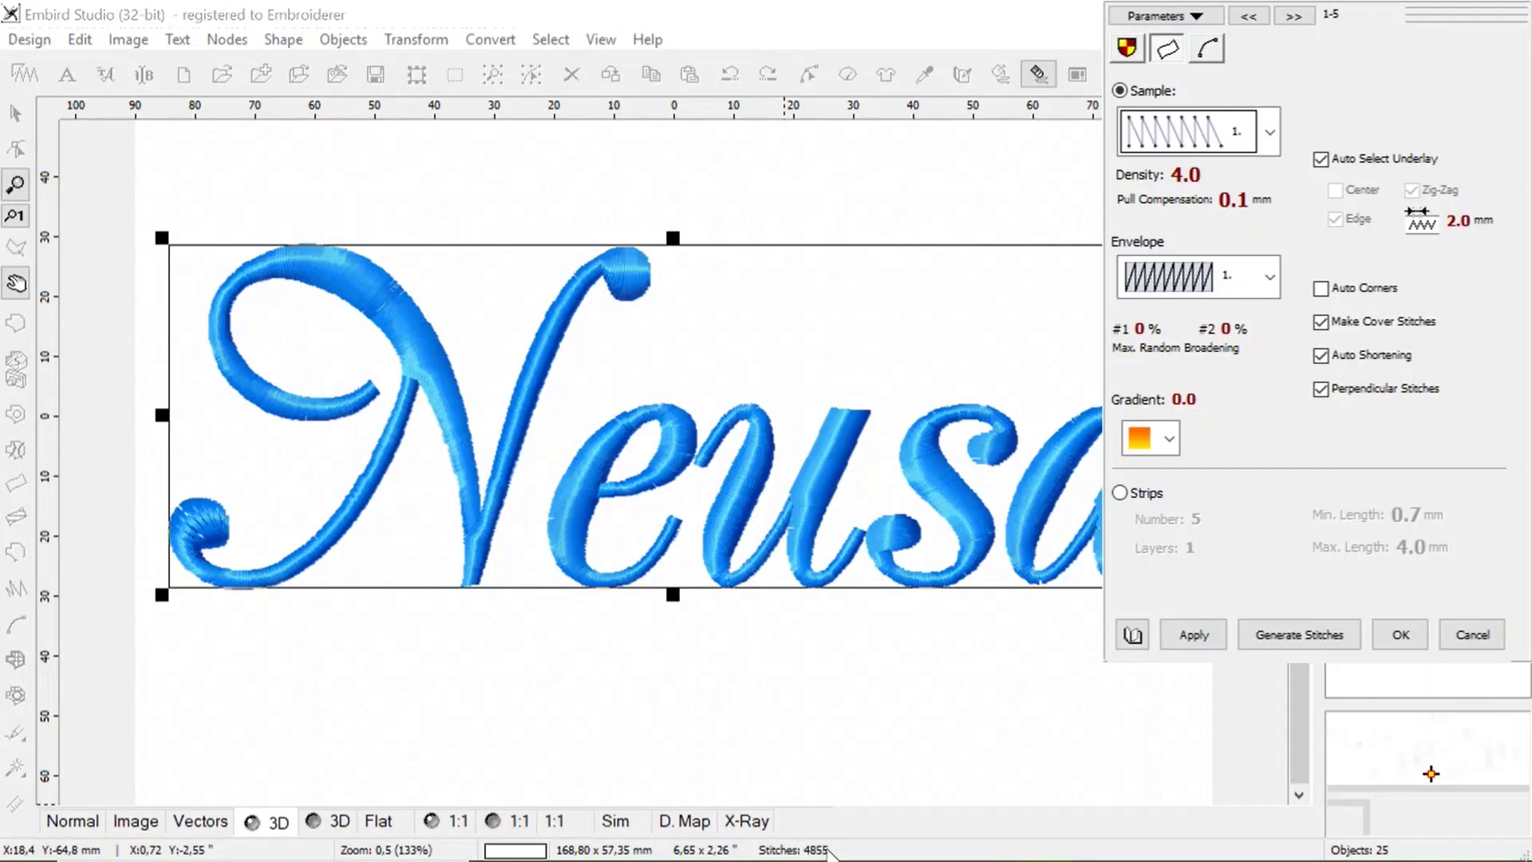
Try stitch densities of 4.2 and 6.0 on all the letters, applying each to preview it
left_click(1184, 179)
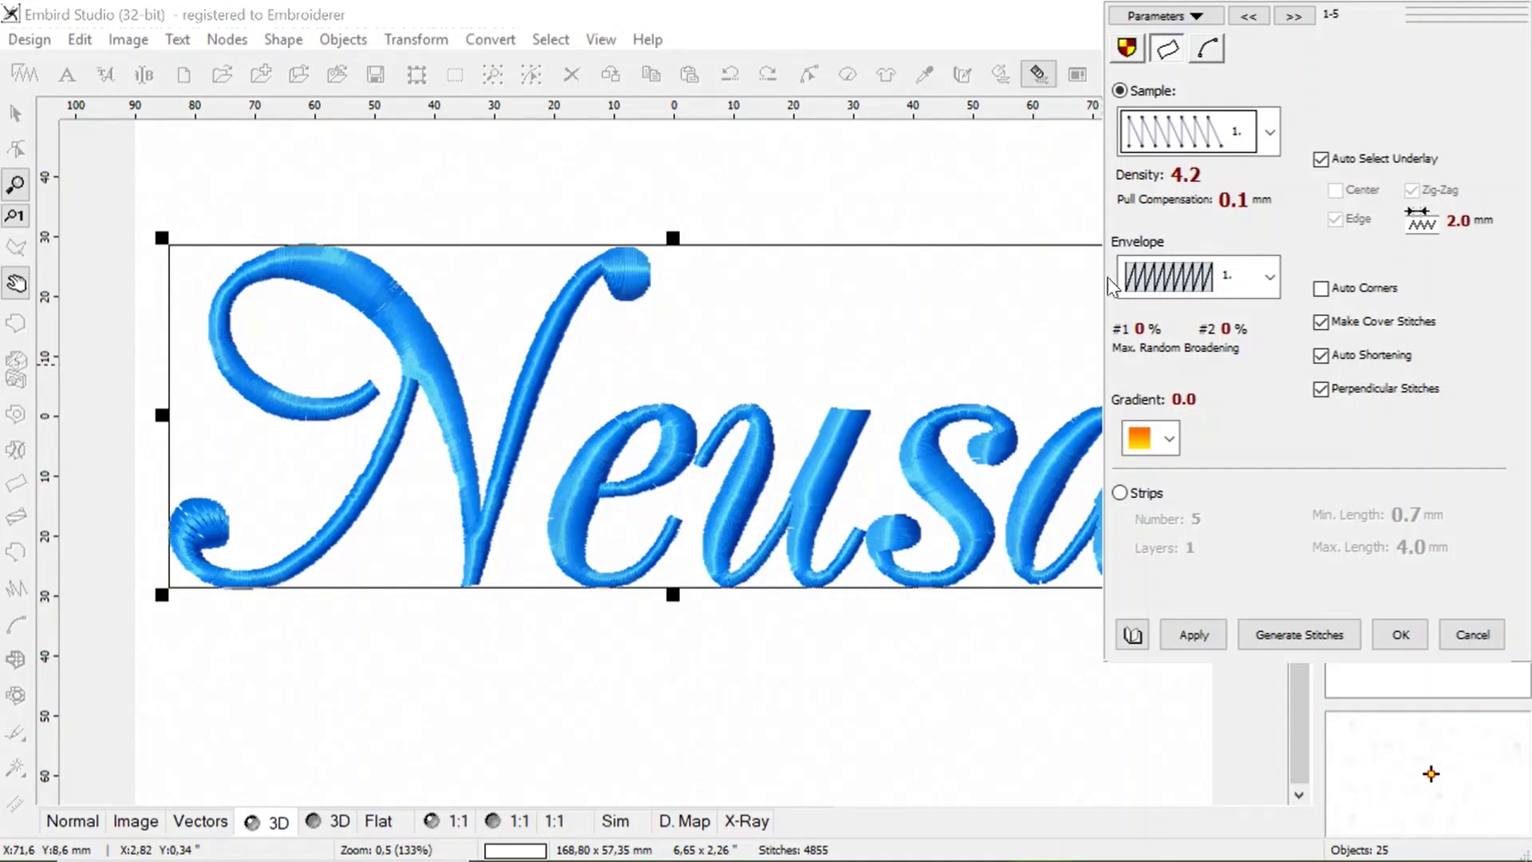
left_click(1176, 636)
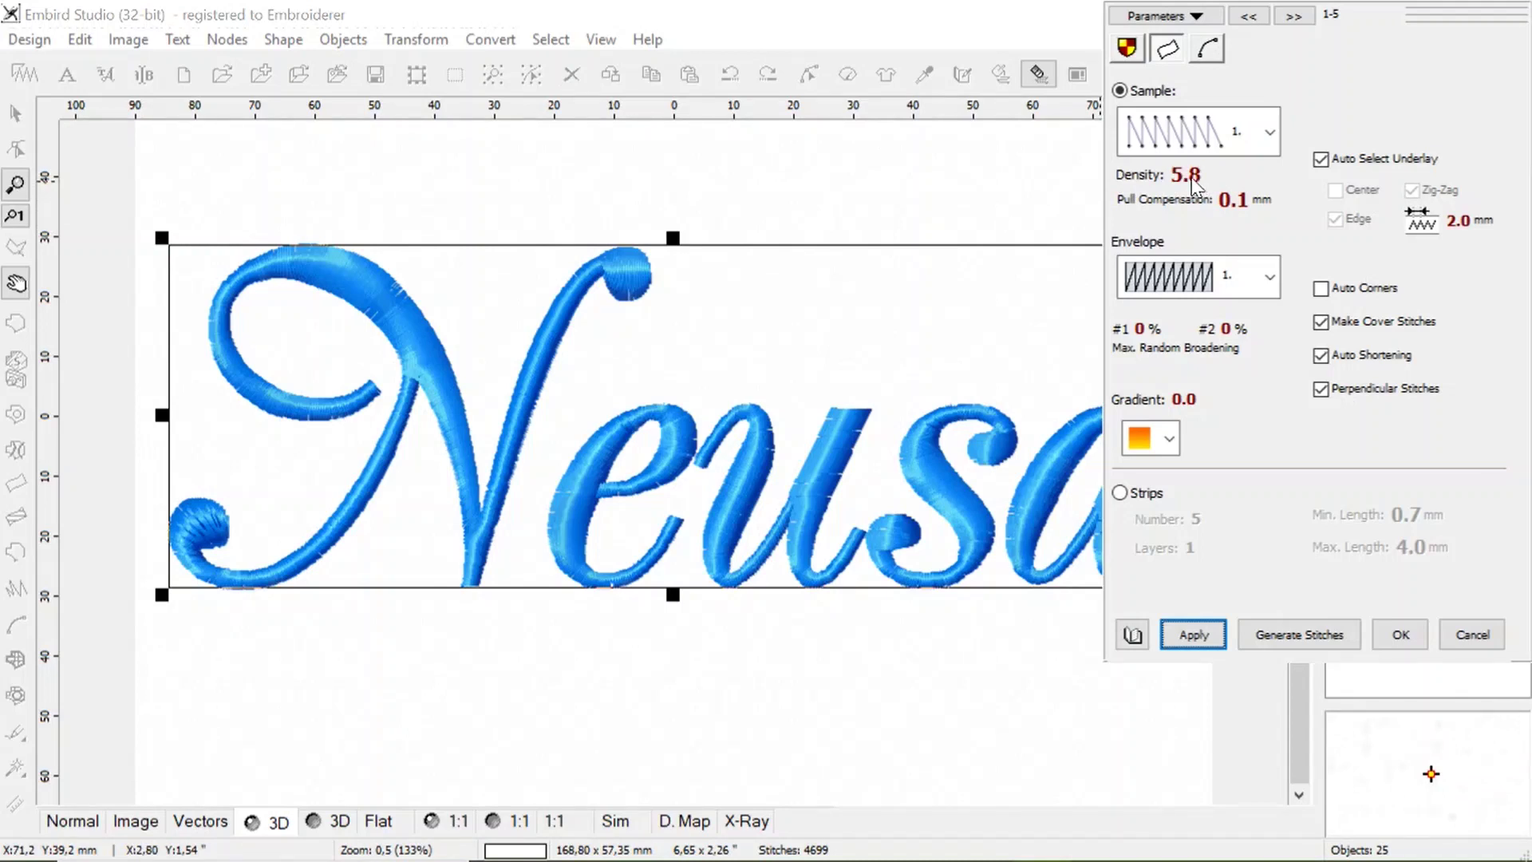
left_click(1189, 636)
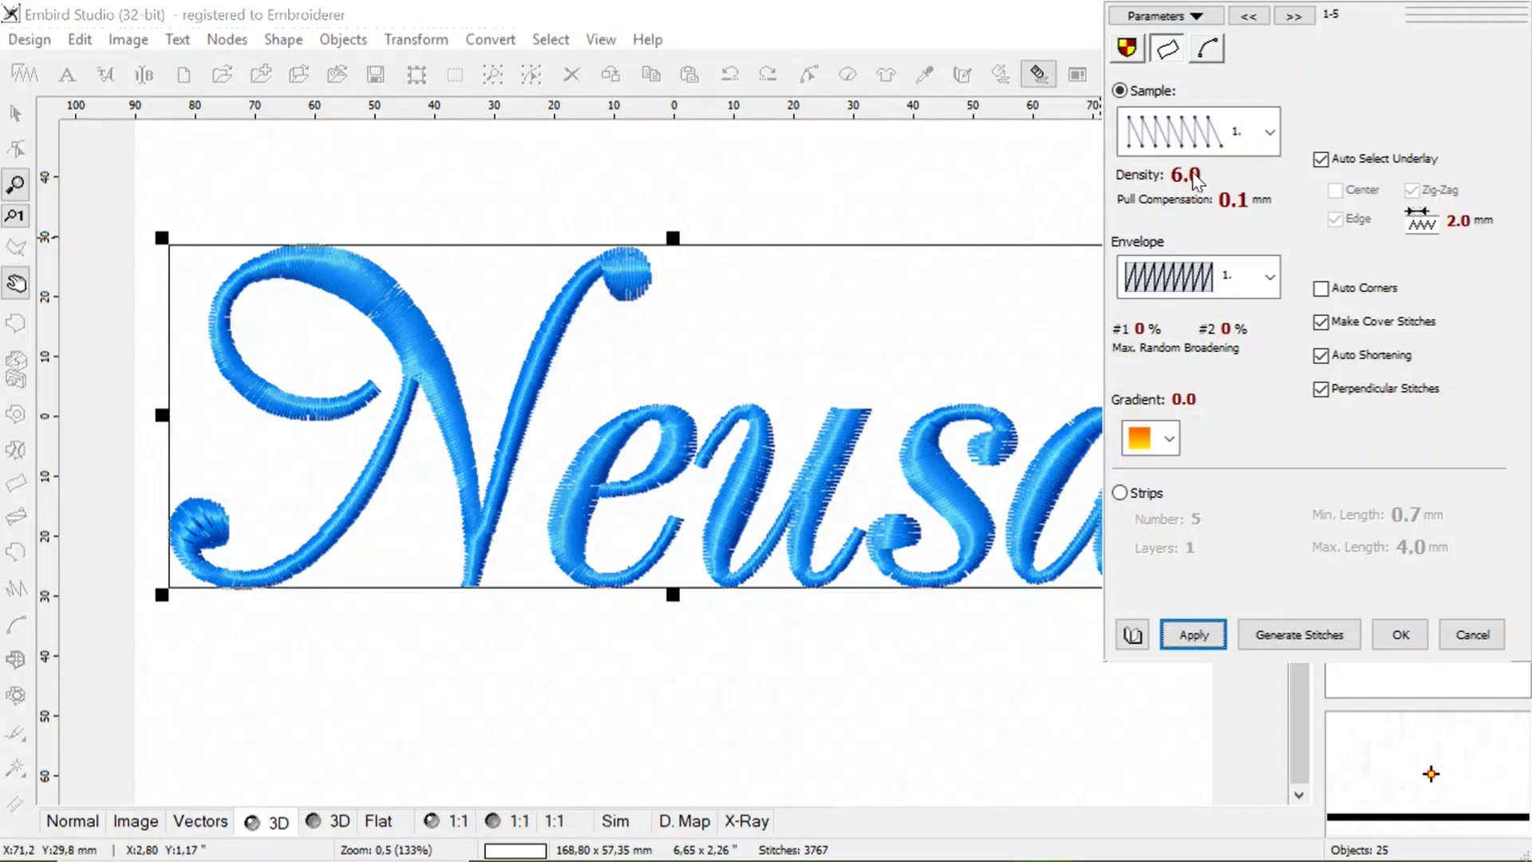
left_click(1211, 638)
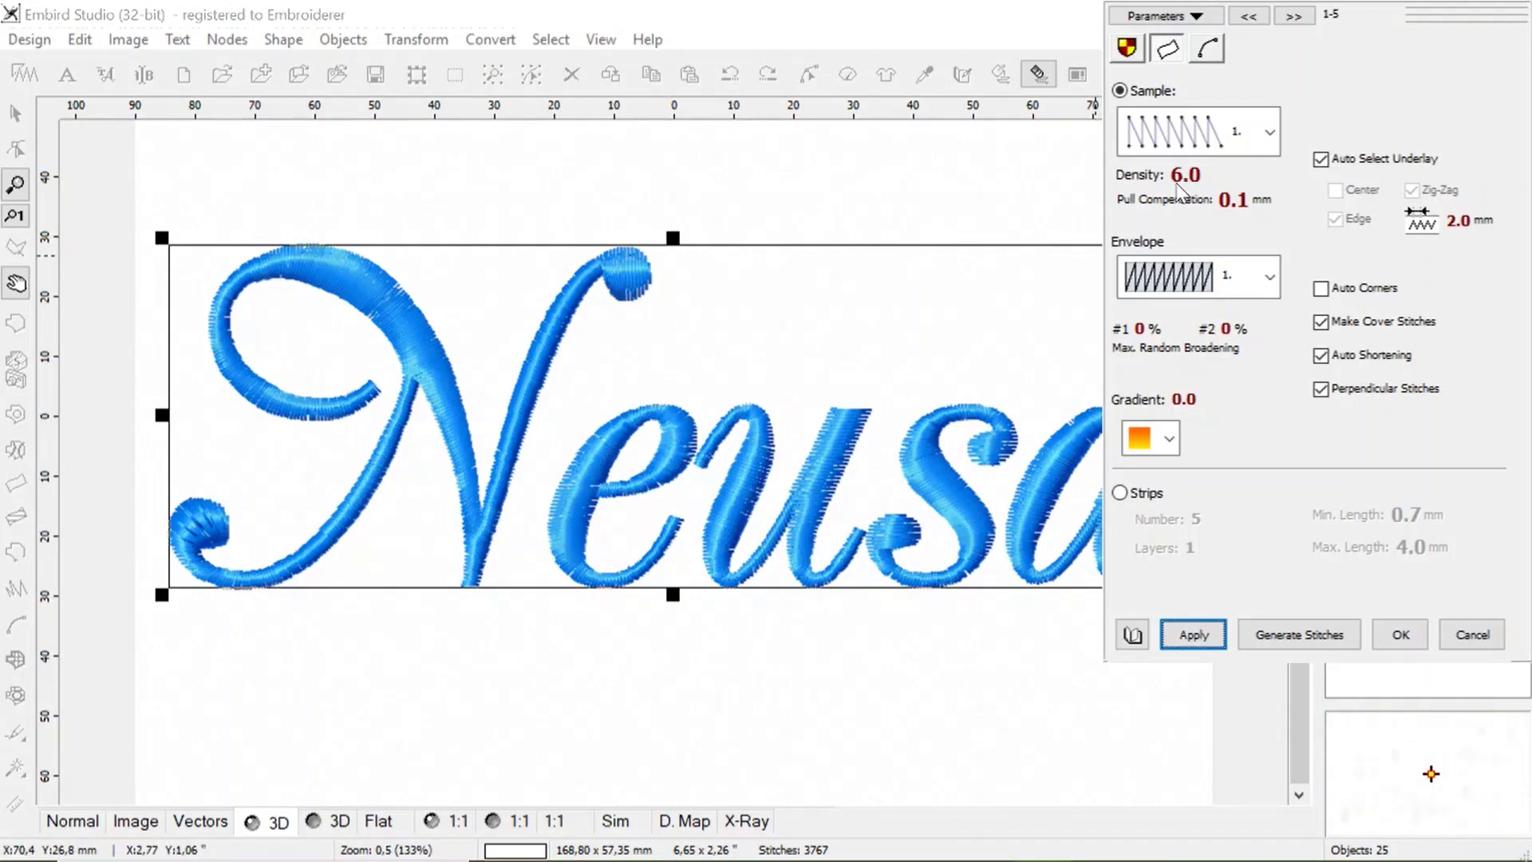
Set the stitch density of all the letters to 4.5, apply it and accept the parameters
left_click(1136, 182)
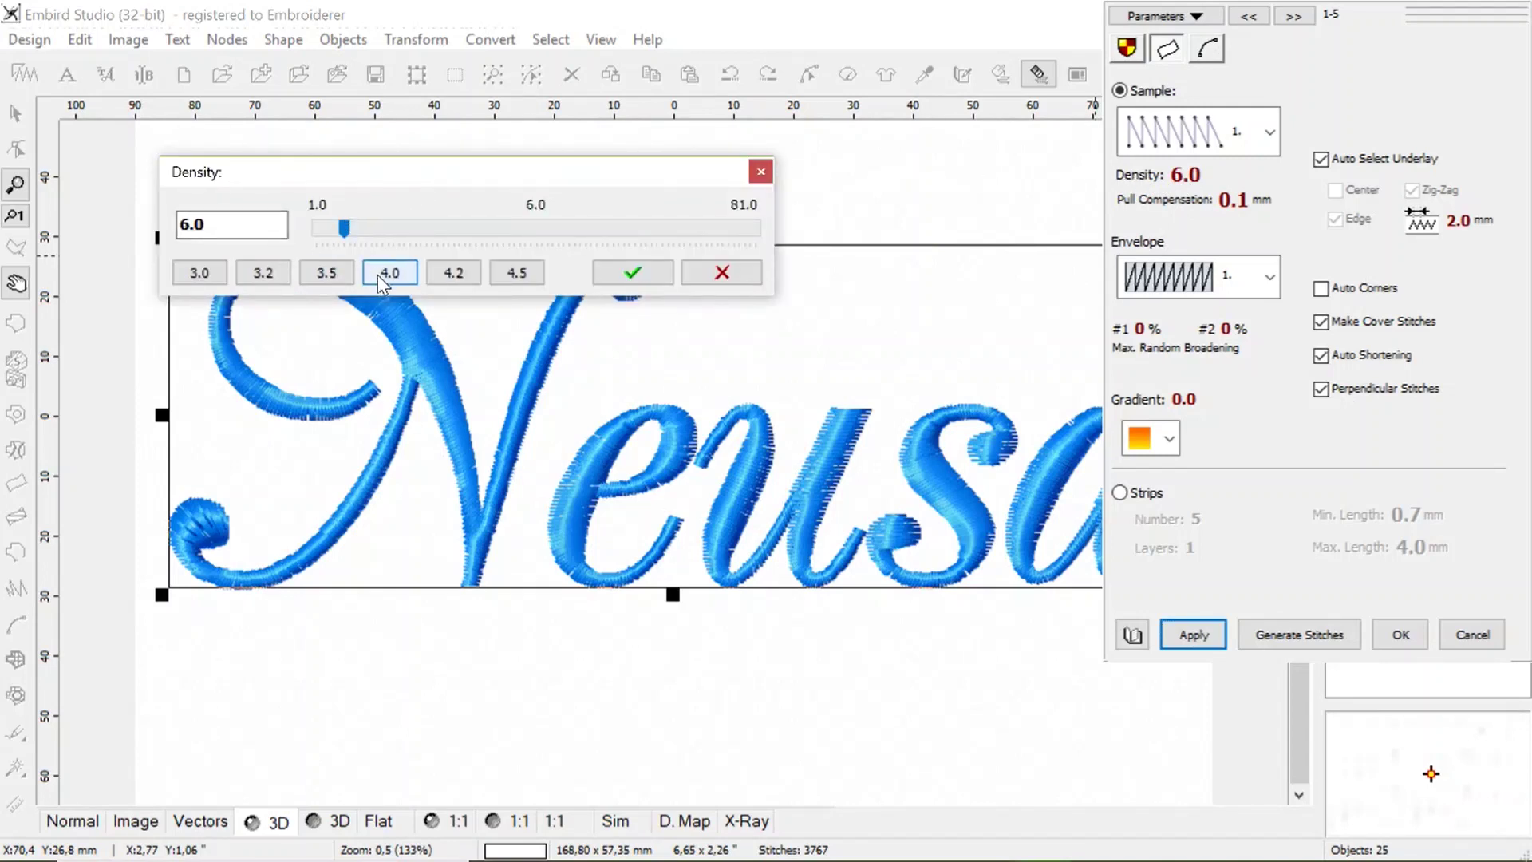
left_click(508, 275)
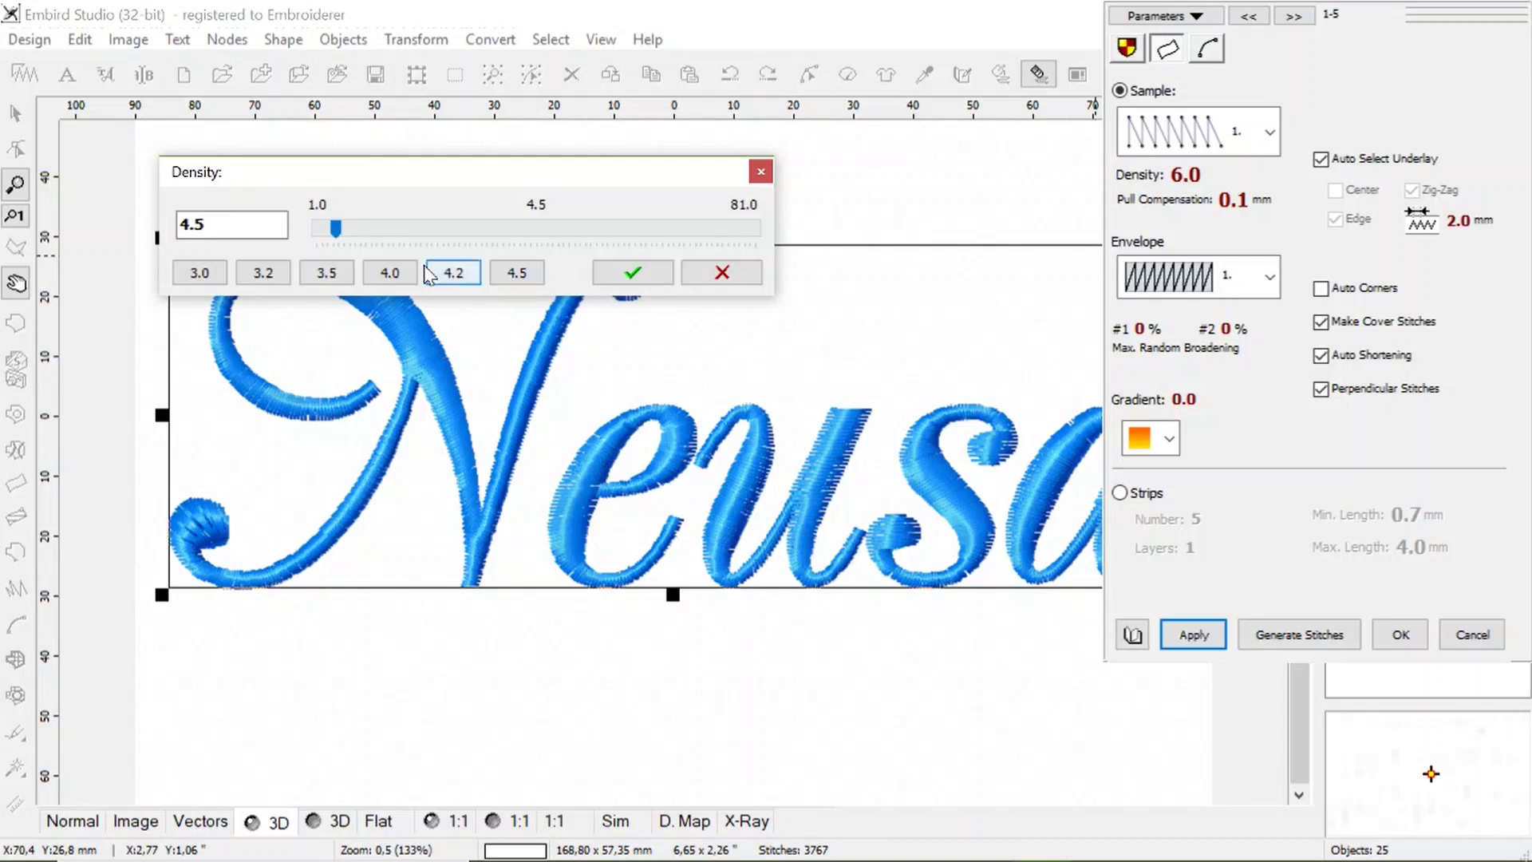
left_click(632, 272)
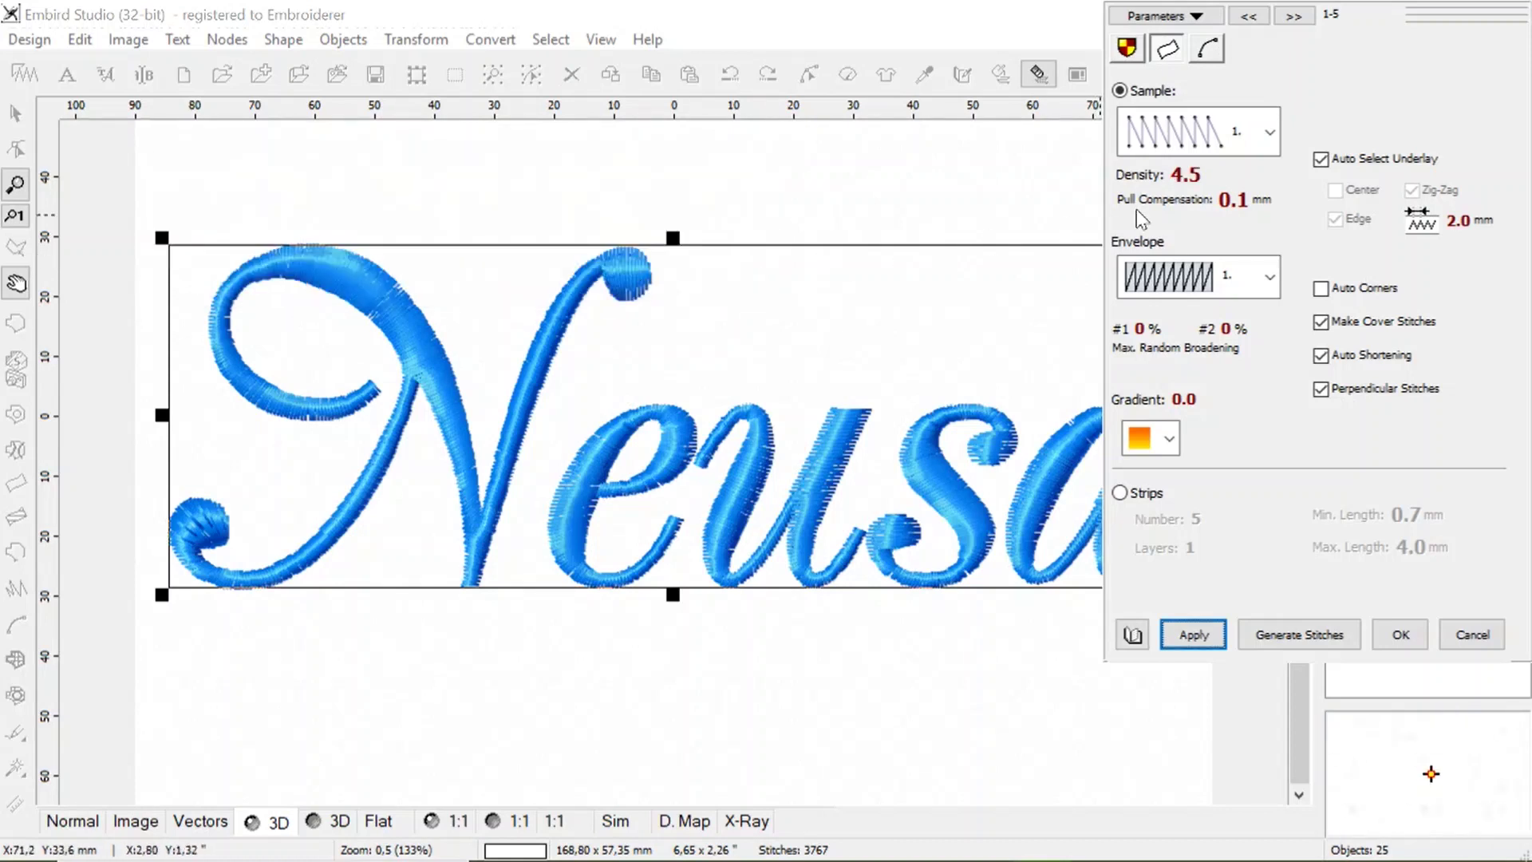
left_click(1193, 636)
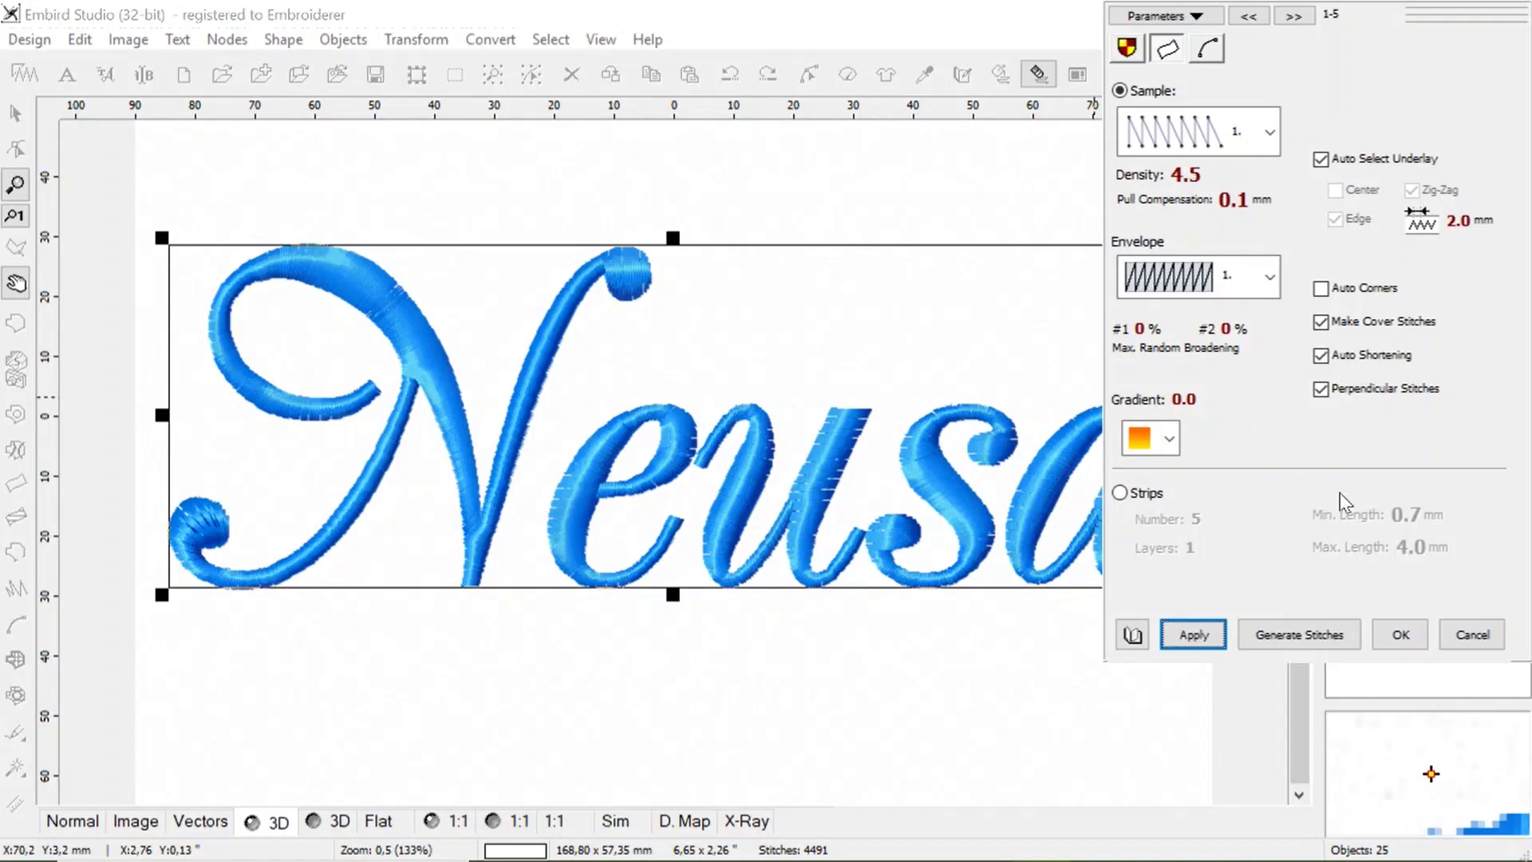
left_click(1401, 635)
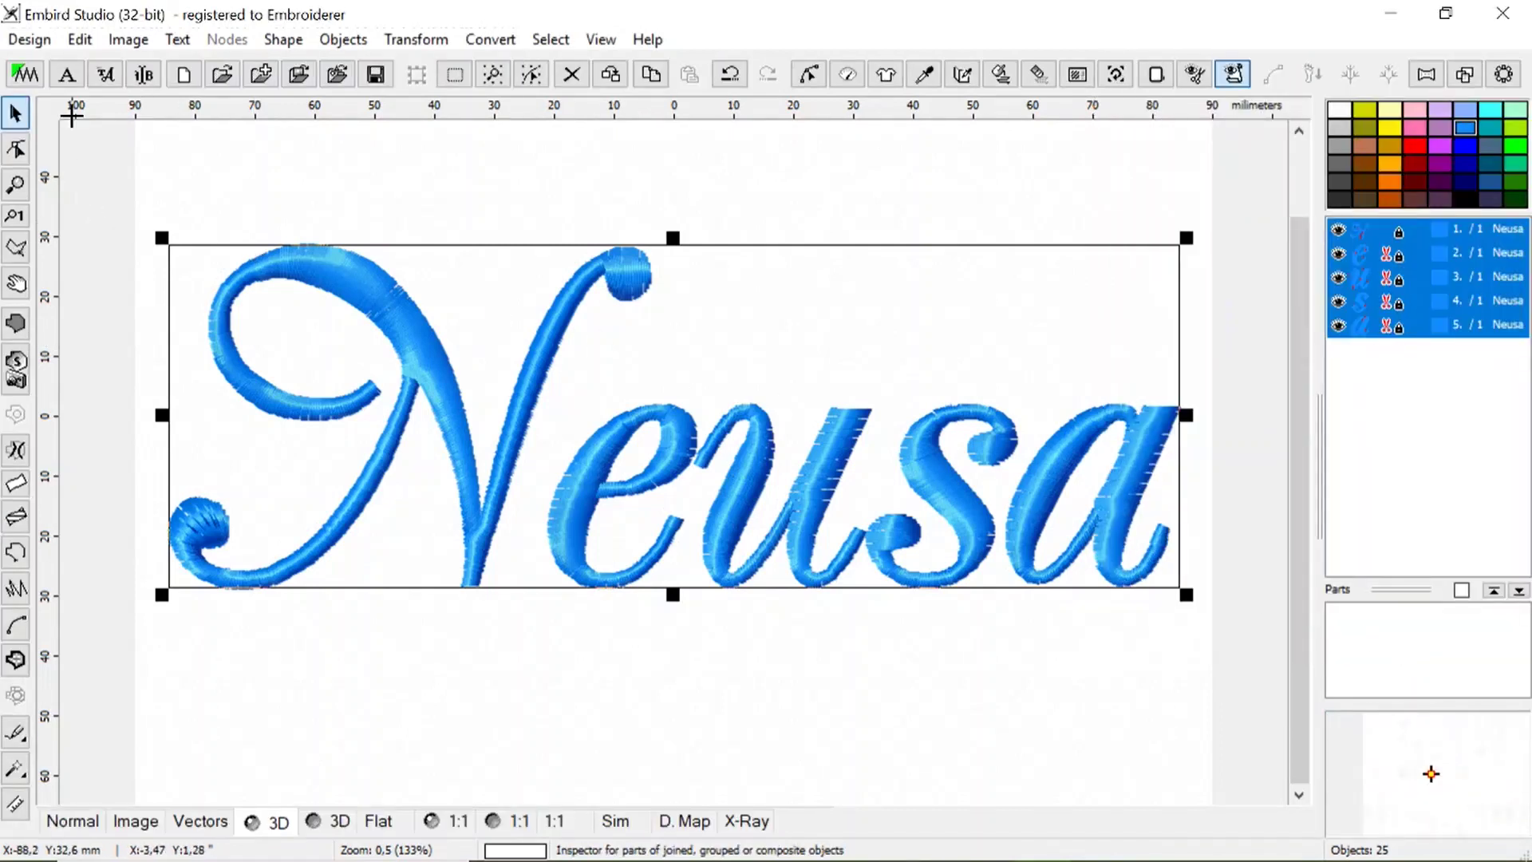
Compile the design into Embird Editor, saving its outline in .eof format on the desktop under the lettered name
left_click(28, 40)
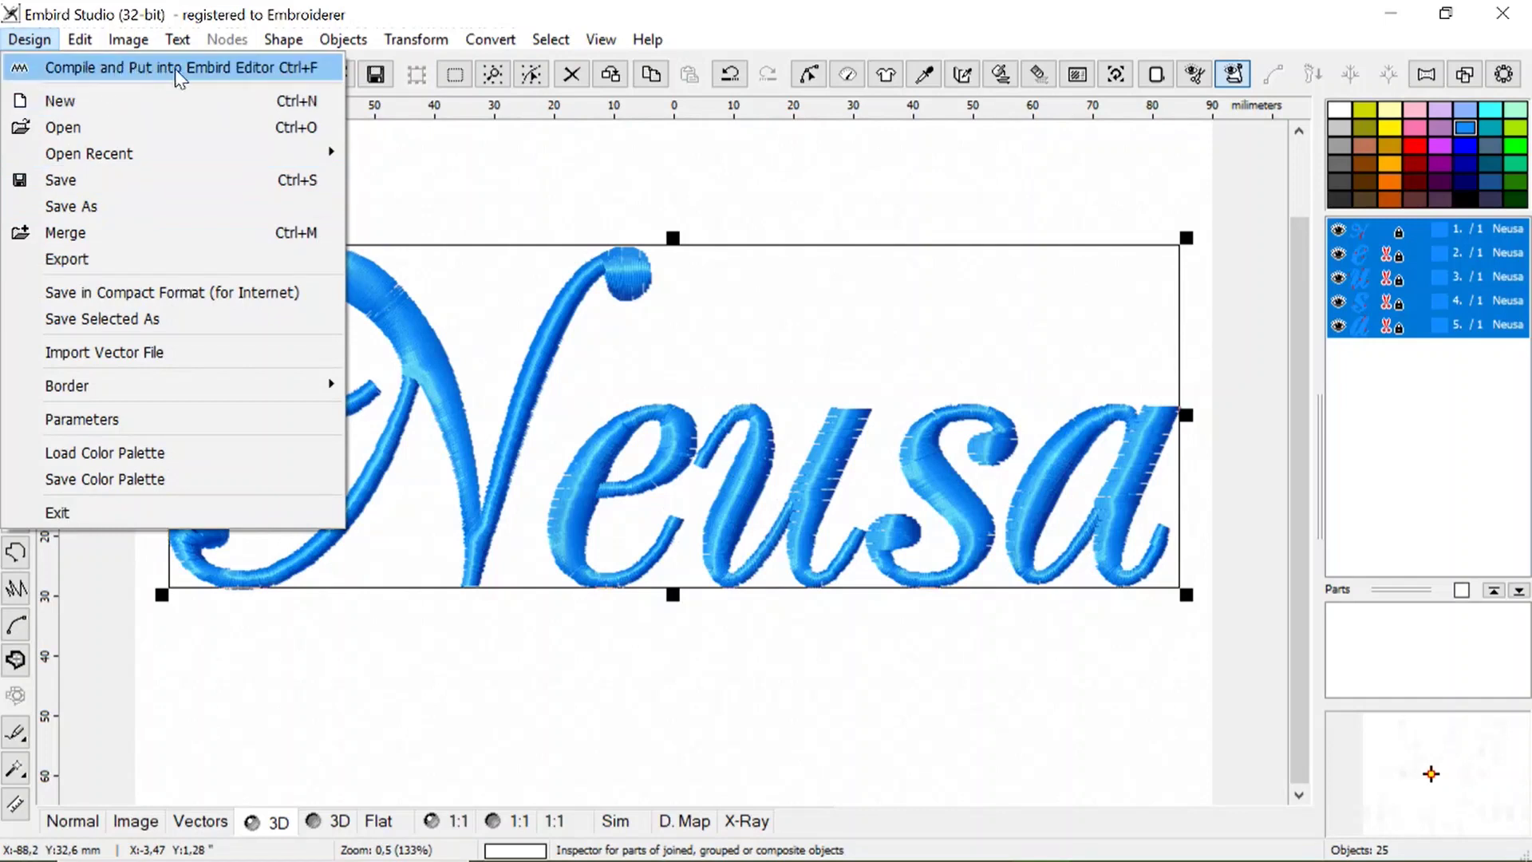
left_click(92, 73)
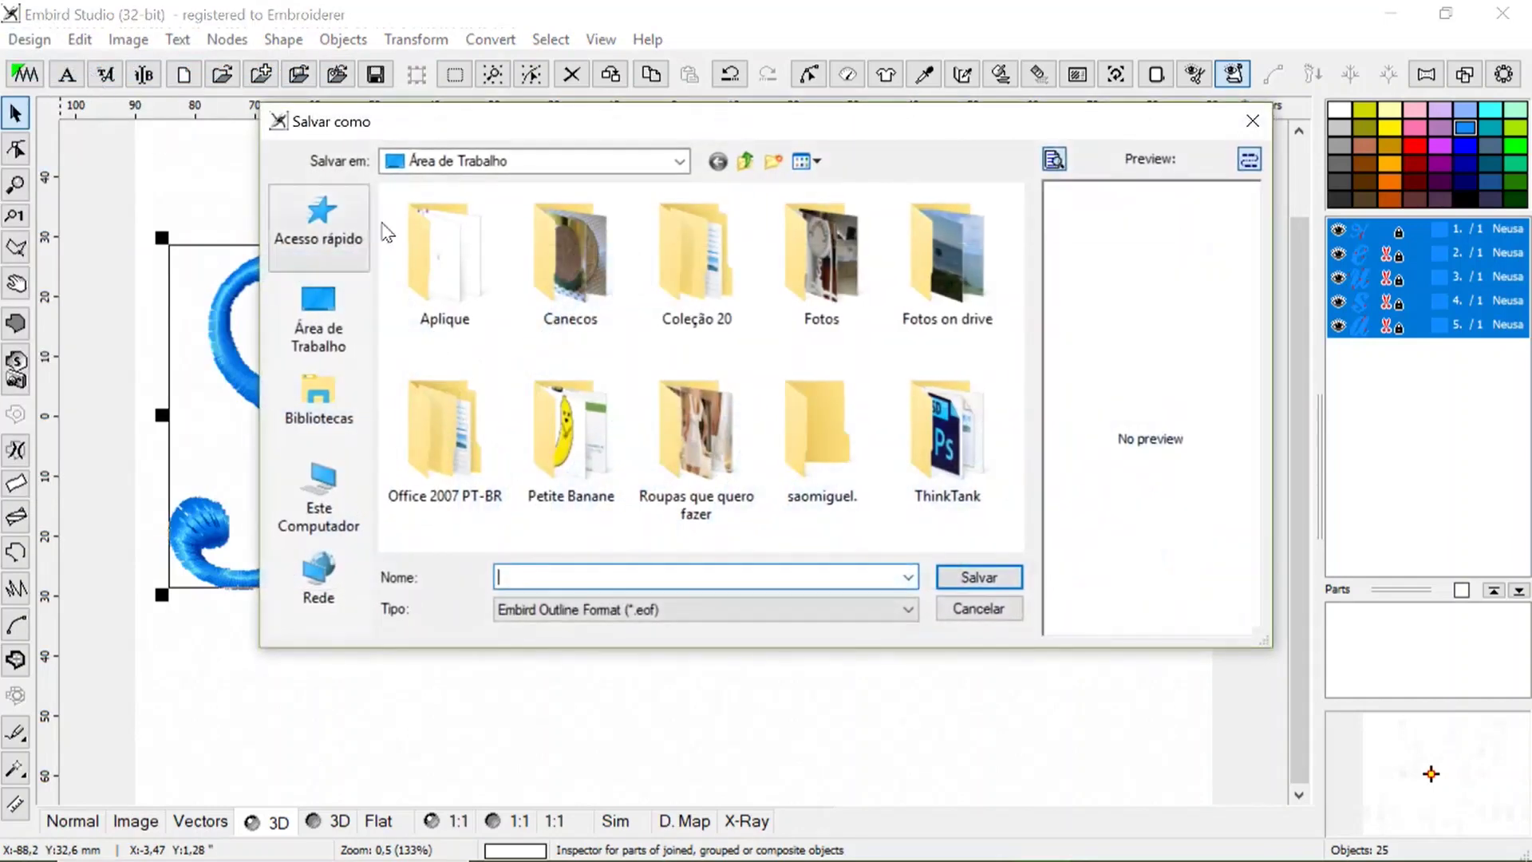
left_click(334, 313)
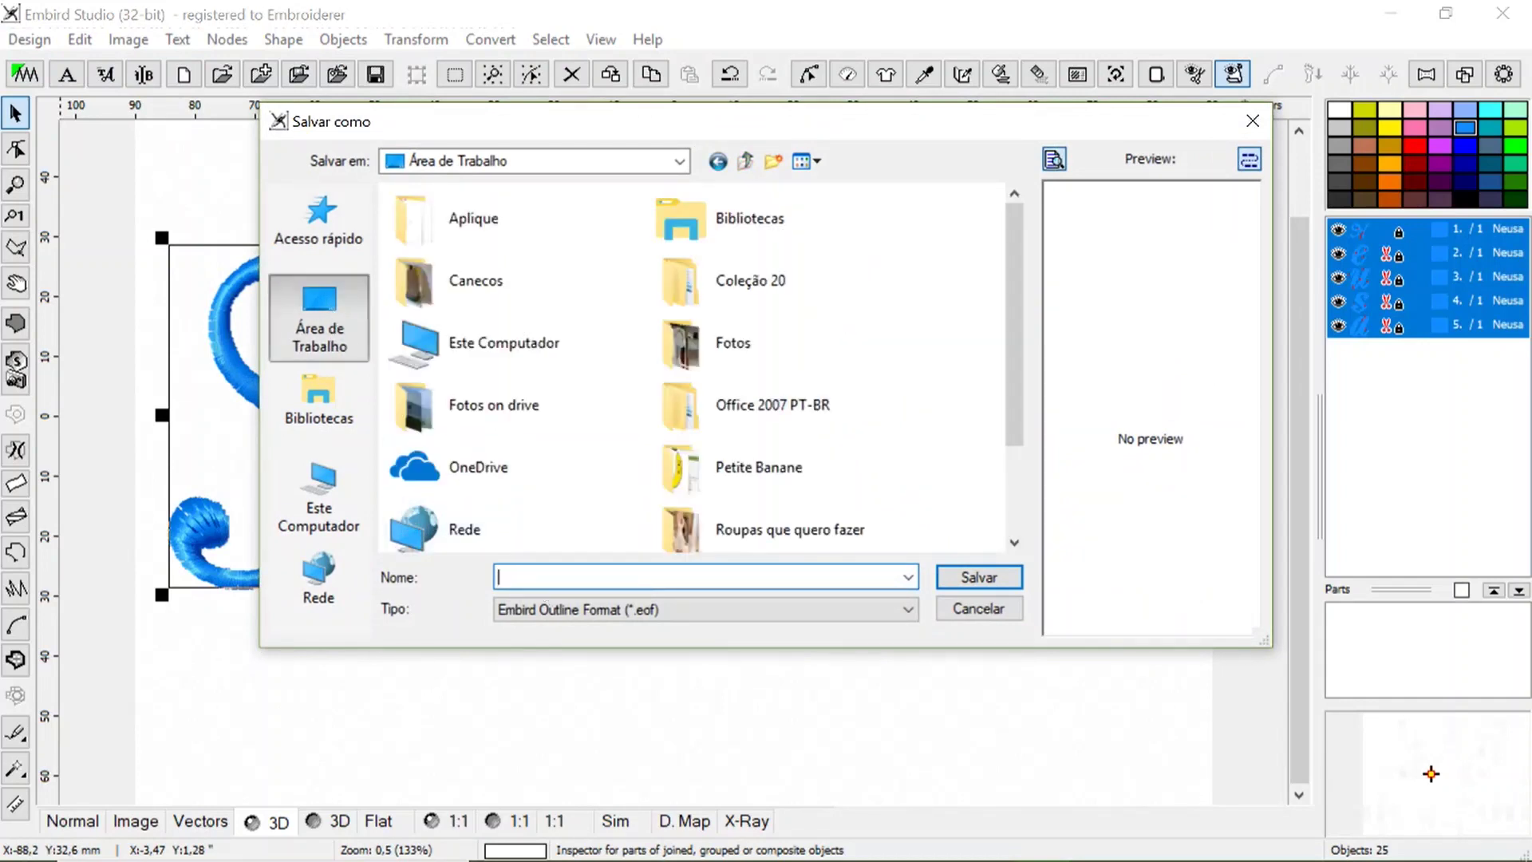
type("neusa")
left_click(978, 577)
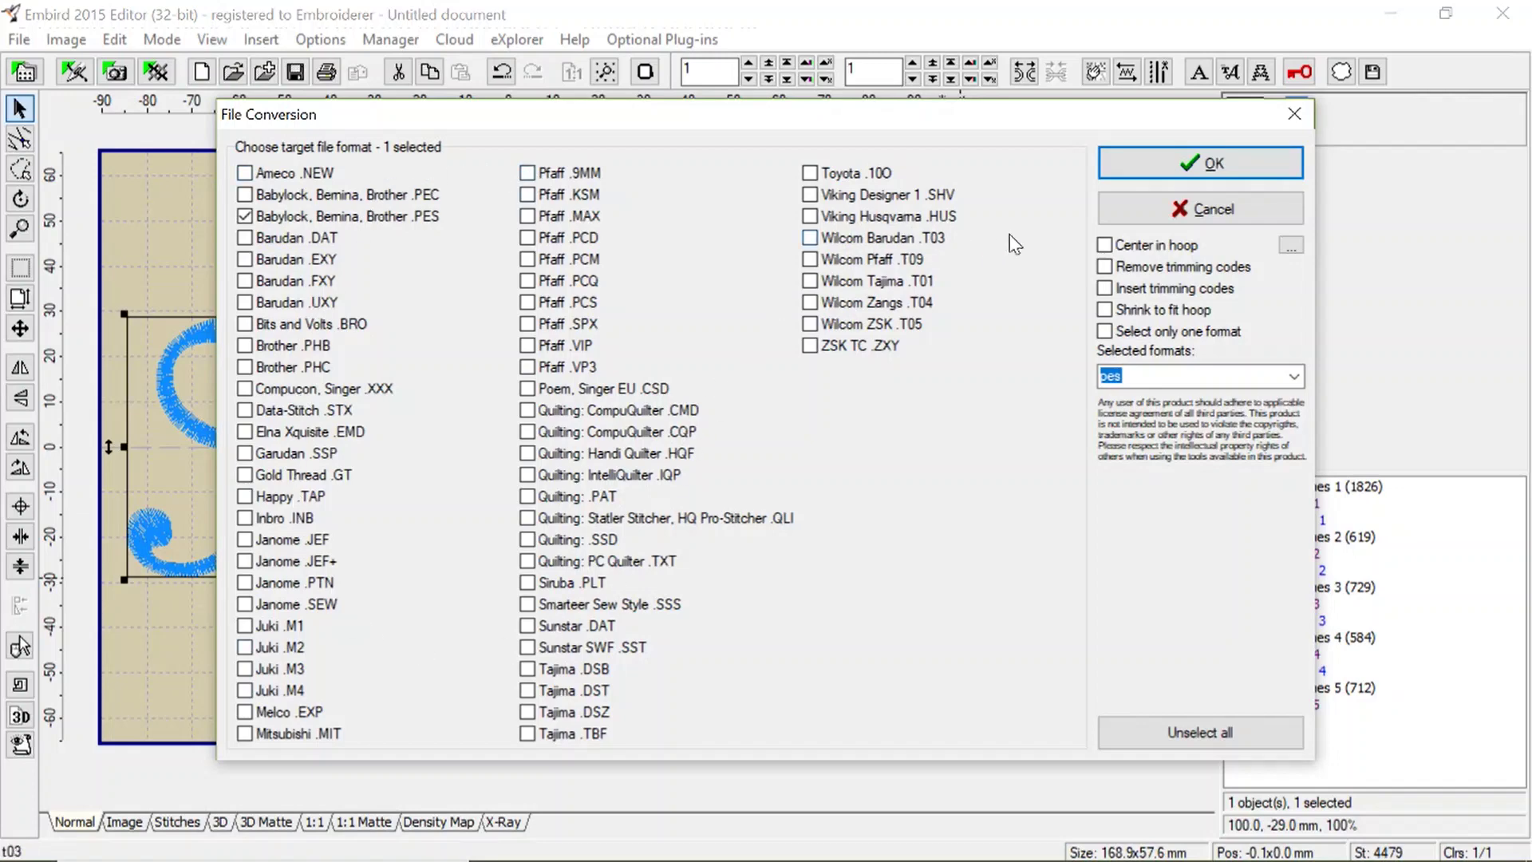
Save the compiled design to the desktop as a .PES file under the lettered name, with the version dependent on hoop size
left_click(1201, 165)
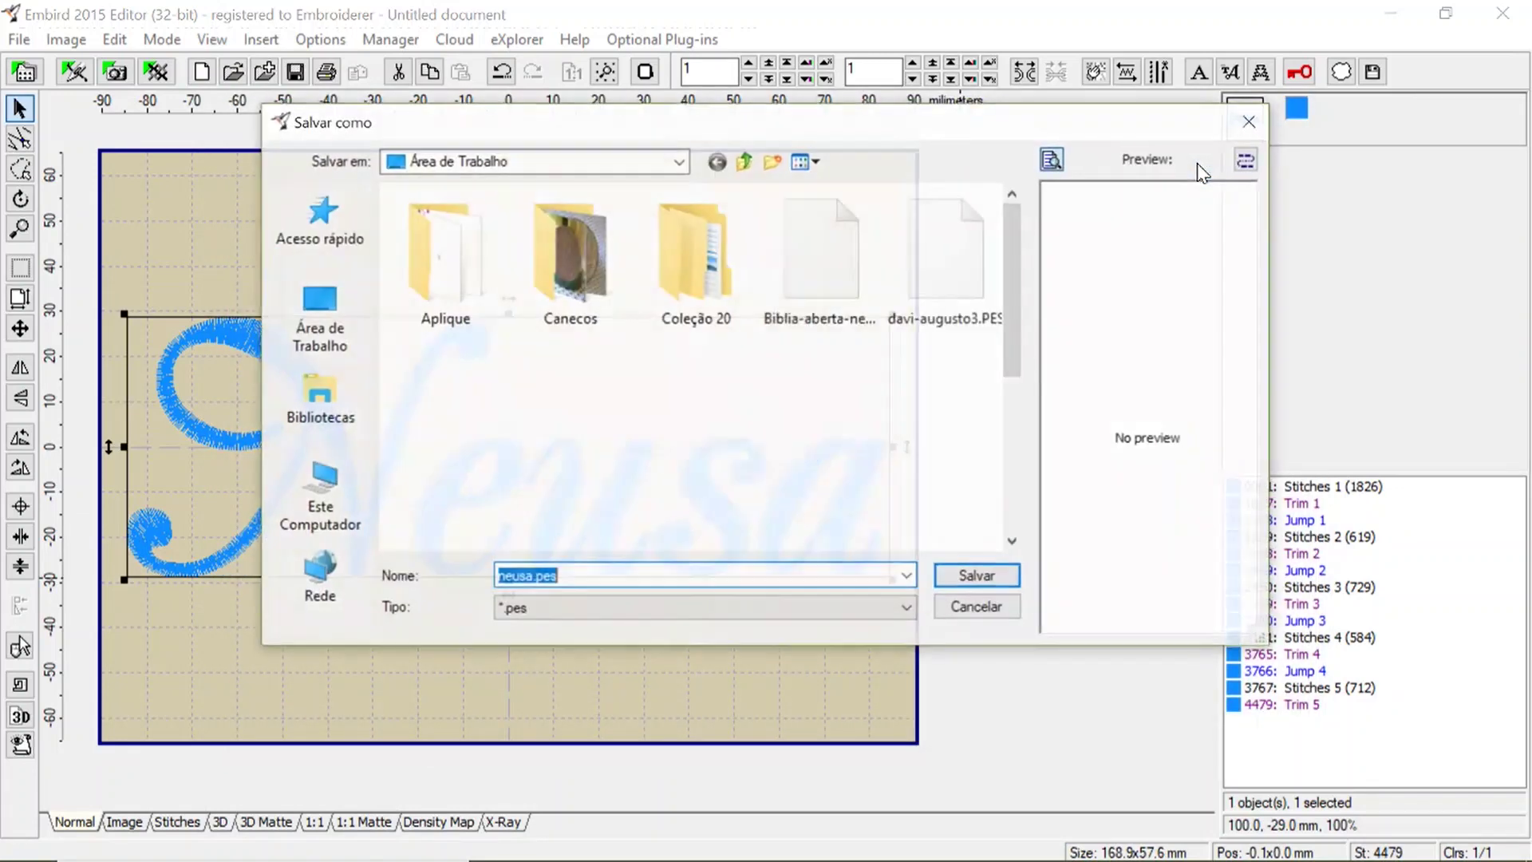
left_click(557, 577)
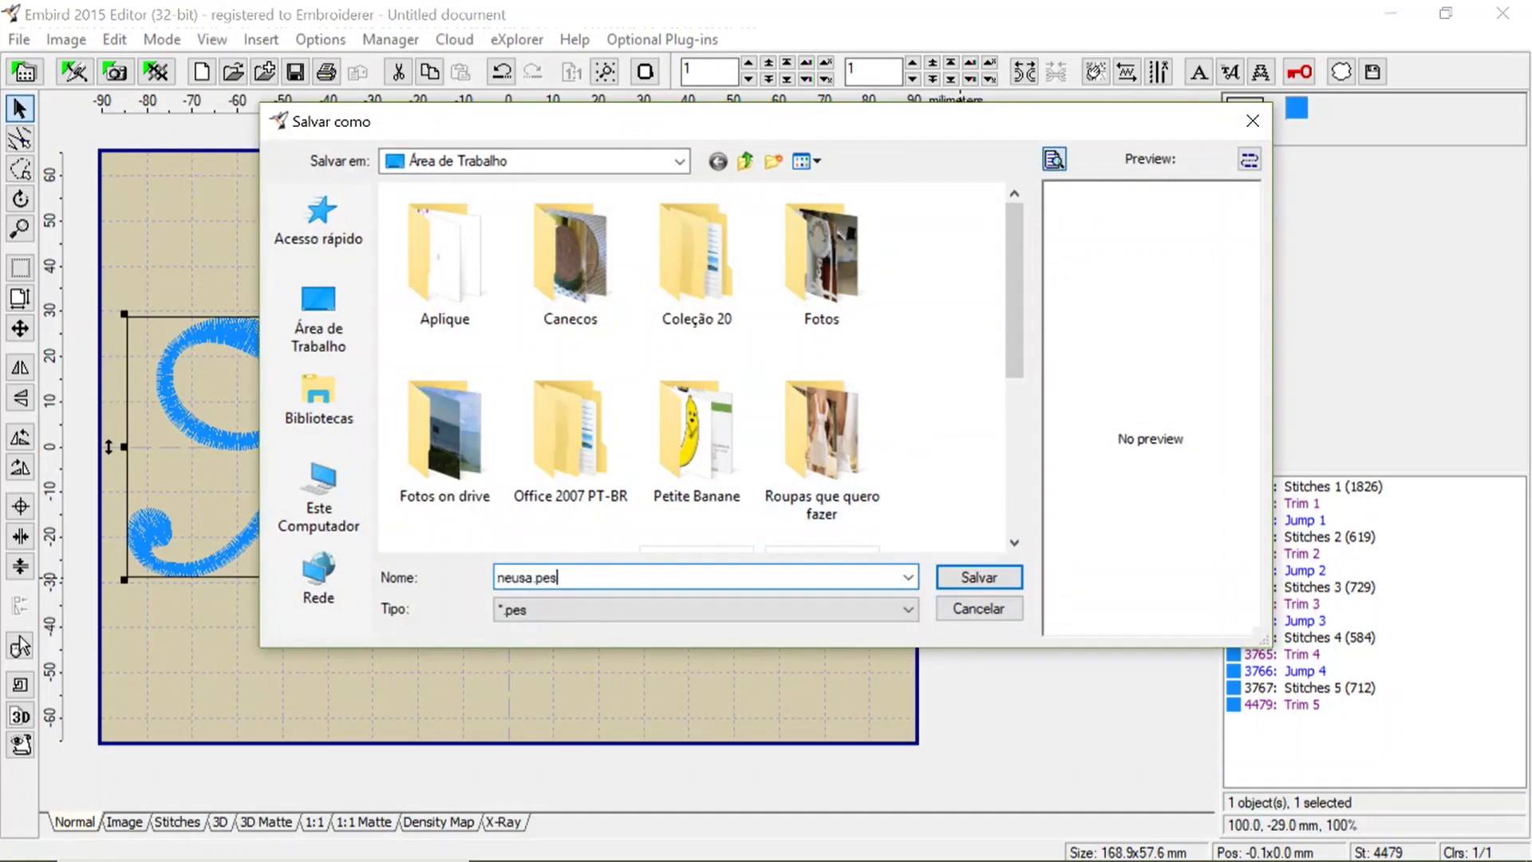
left_click(988, 577)
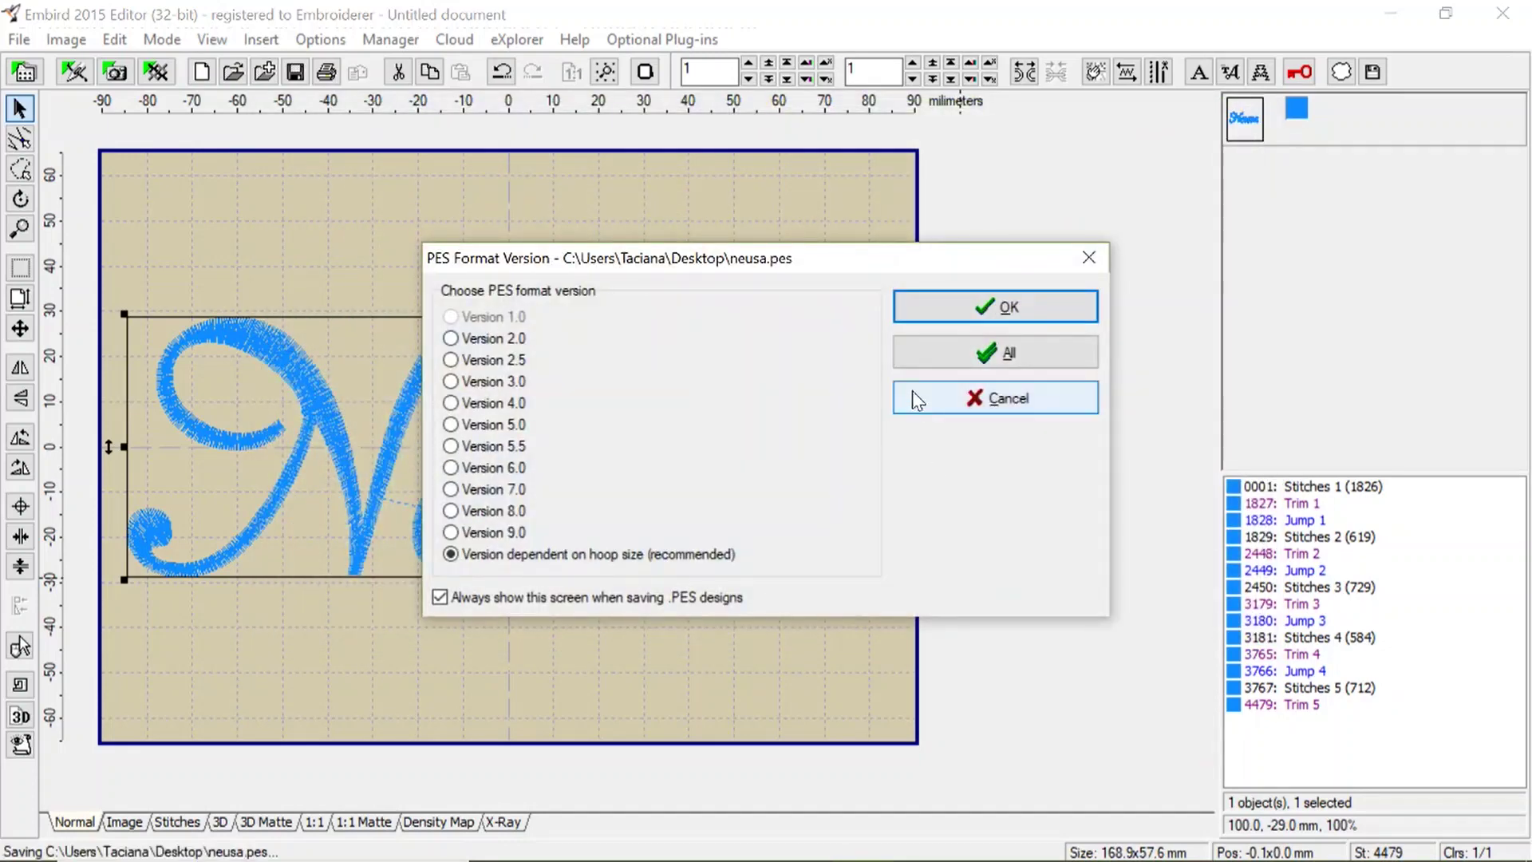
left_click(943, 303)
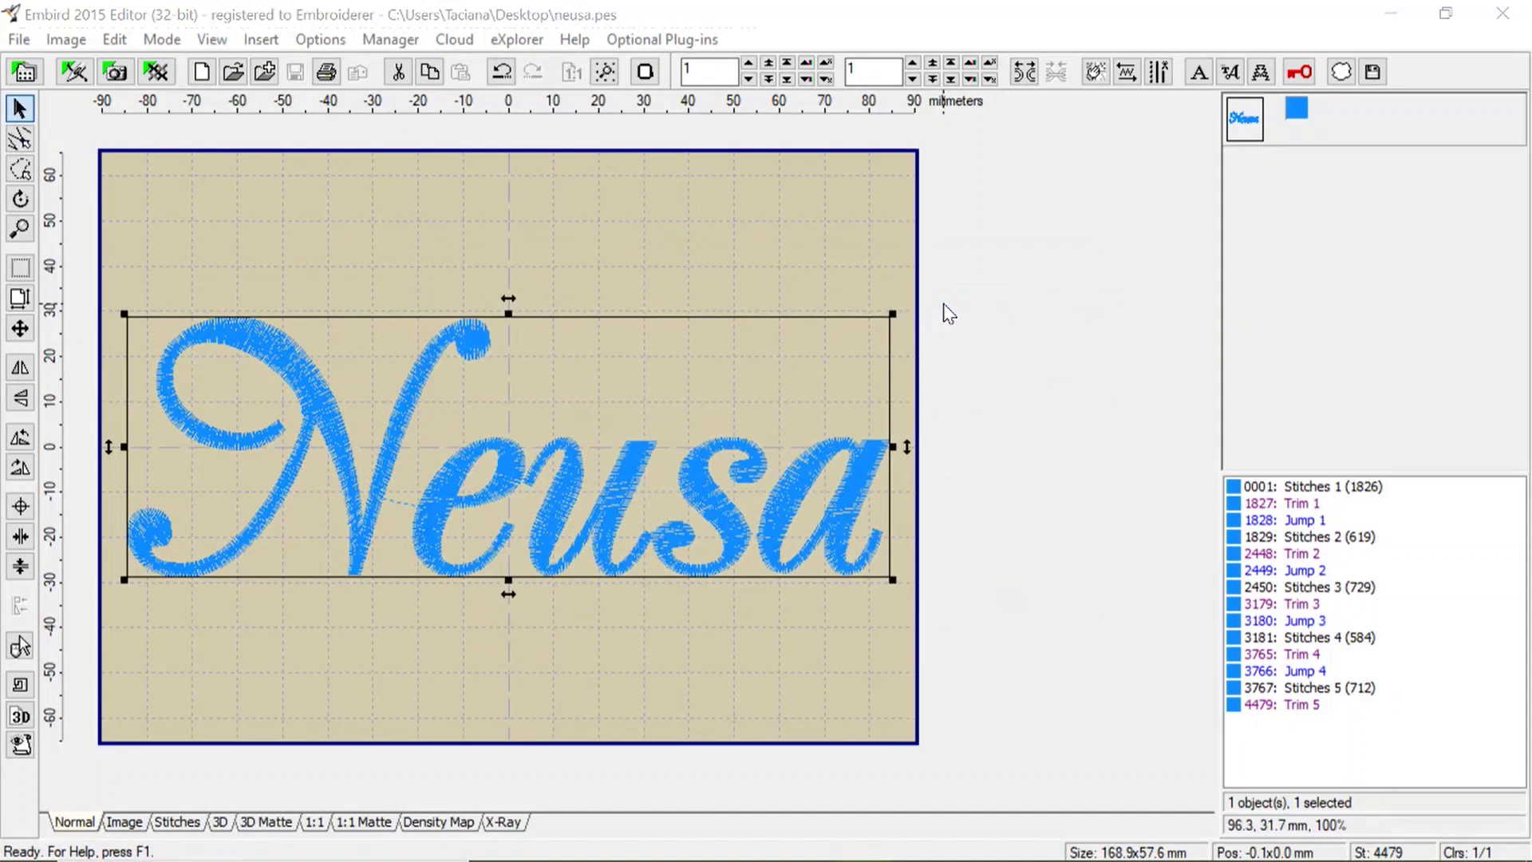